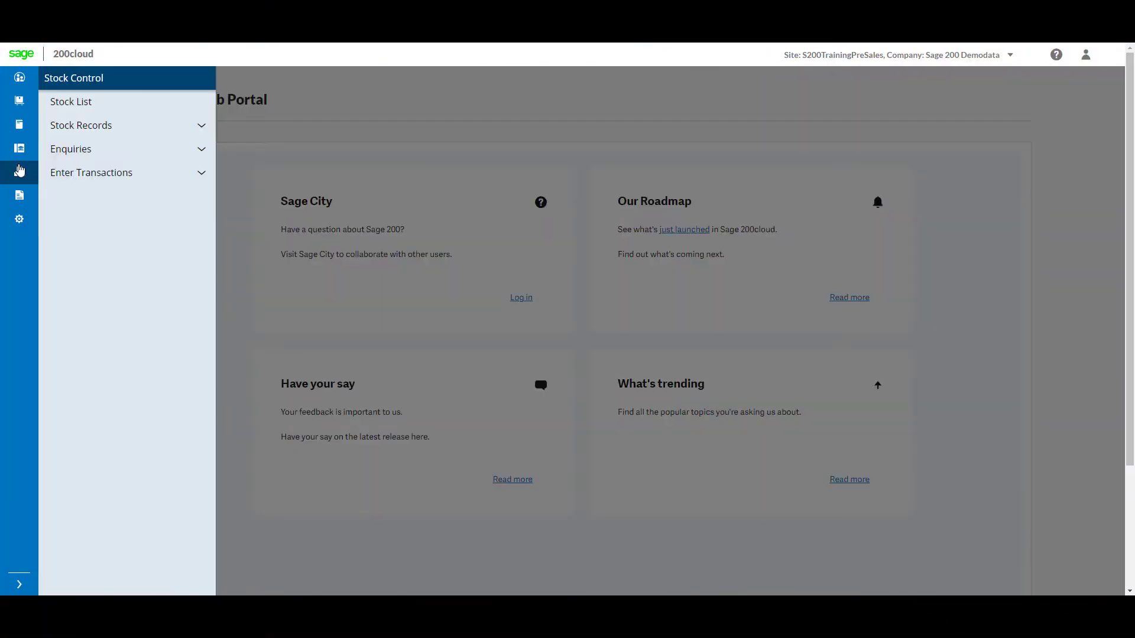
# Open the Stock List from the Stock Control menu to see all stock items.
pyautogui.click(83, 102)
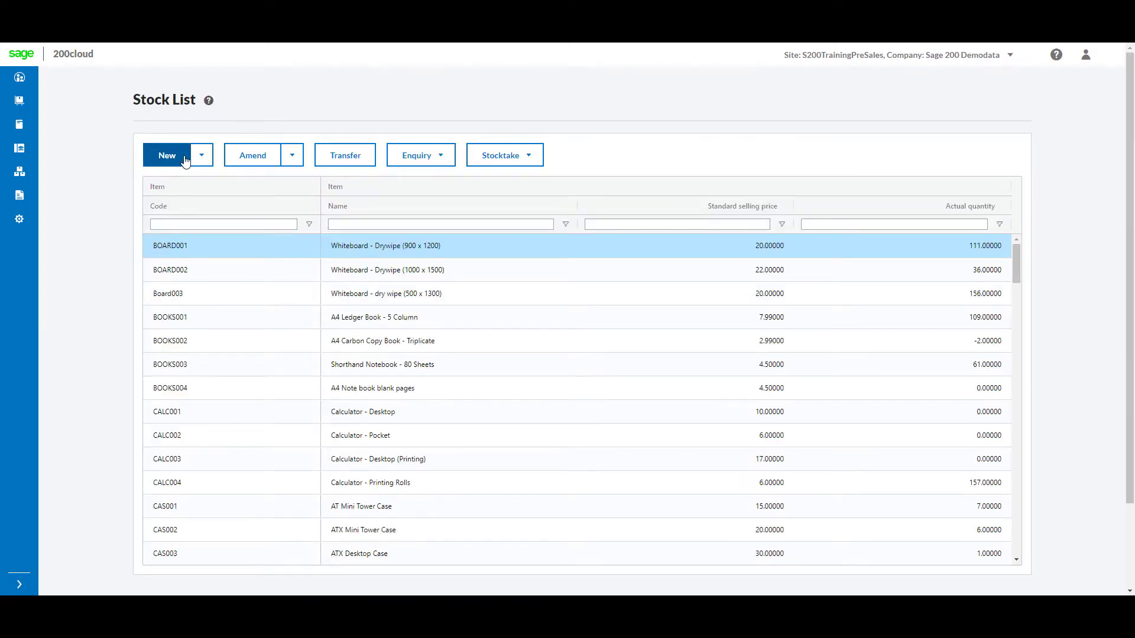
# Start a new stock item with code MOUS001 and name 'Mouse Weight'.
pyautogui.click(184, 158)
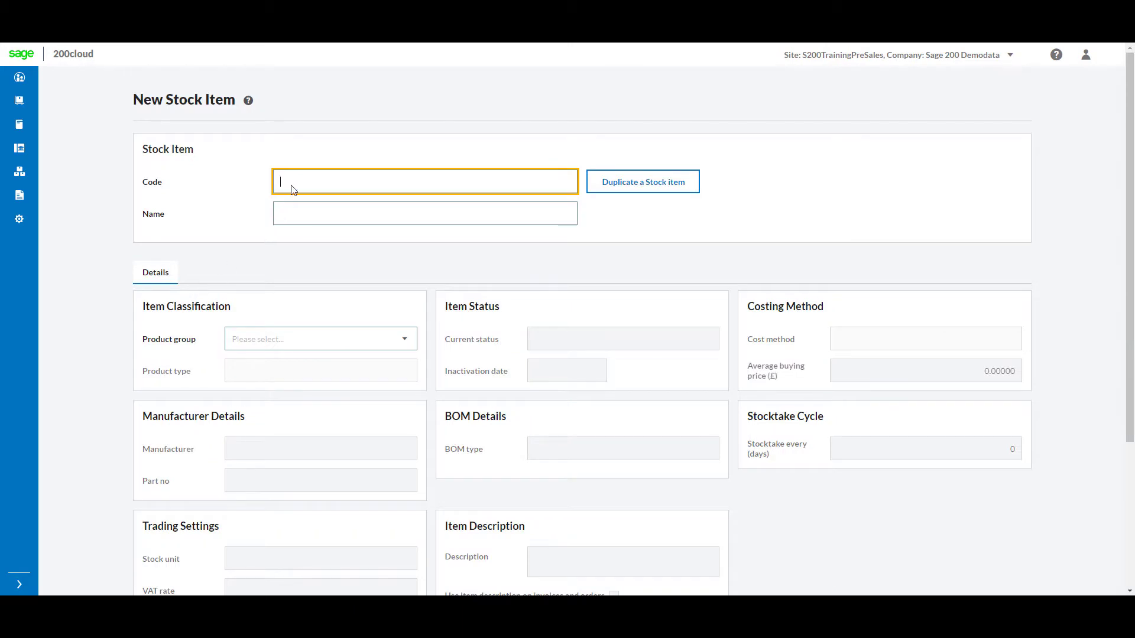
pyautogui.write('MOUS')
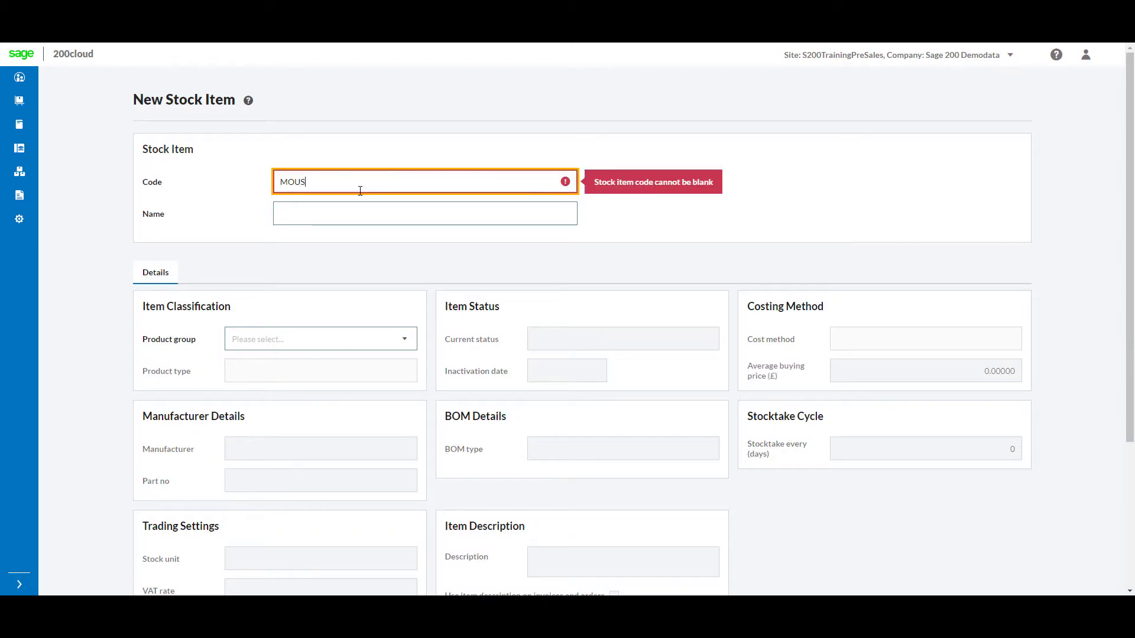
pyautogui.write('001')
pyautogui.press('Tab')
pyautogui.write('Mouse')
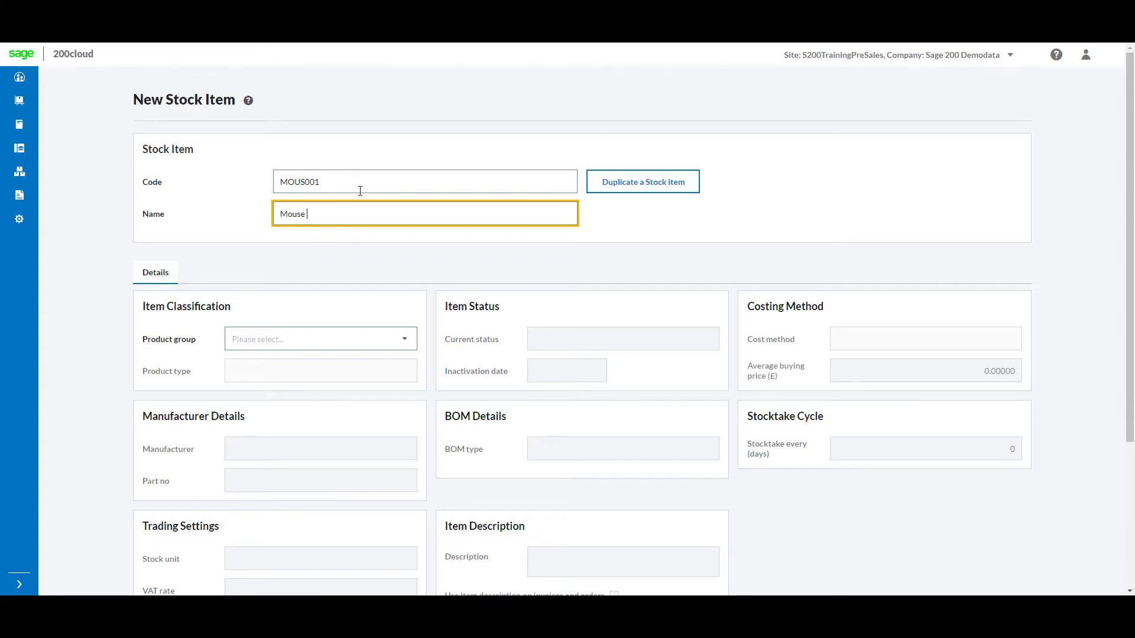
pyautogui.write(' Weight 0.5g')
pyautogui.press('Tab')
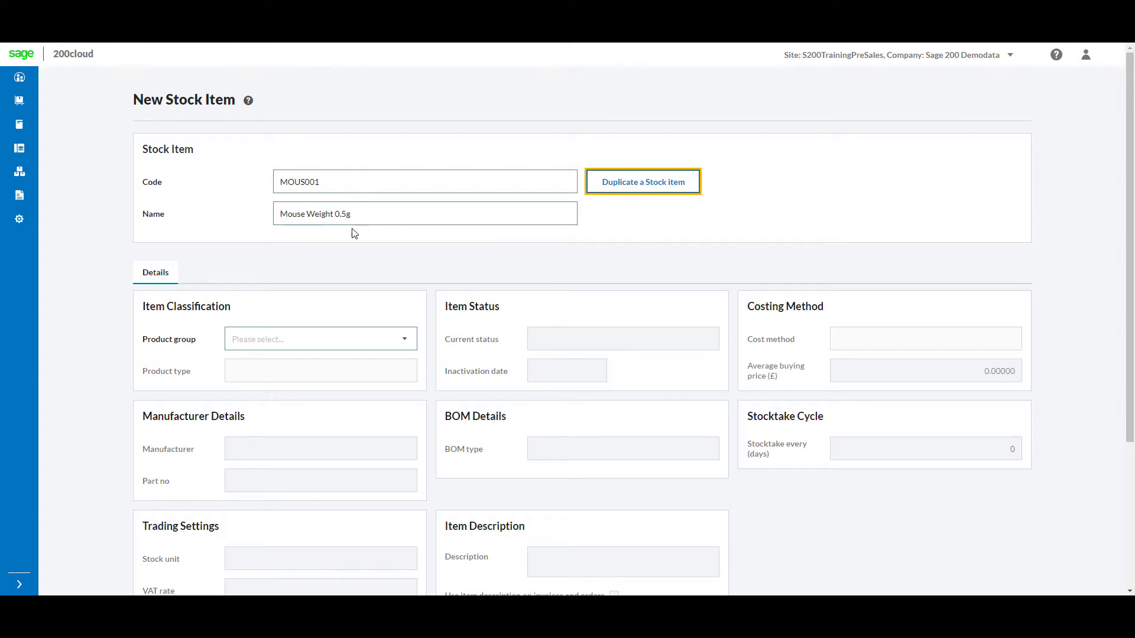
# Assign the item to the [0008] Computer Accessories product group.
pyautogui.click(404, 339)
pyautogui.scroll(-2, 372, 446)
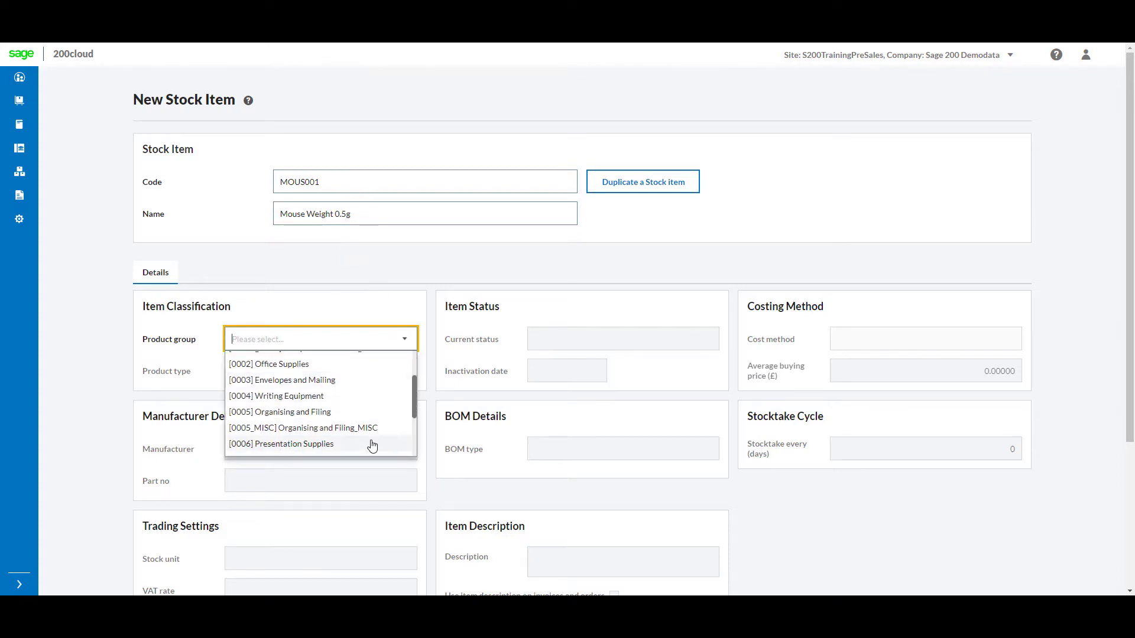
pyautogui.scroll(-3, 371, 445)
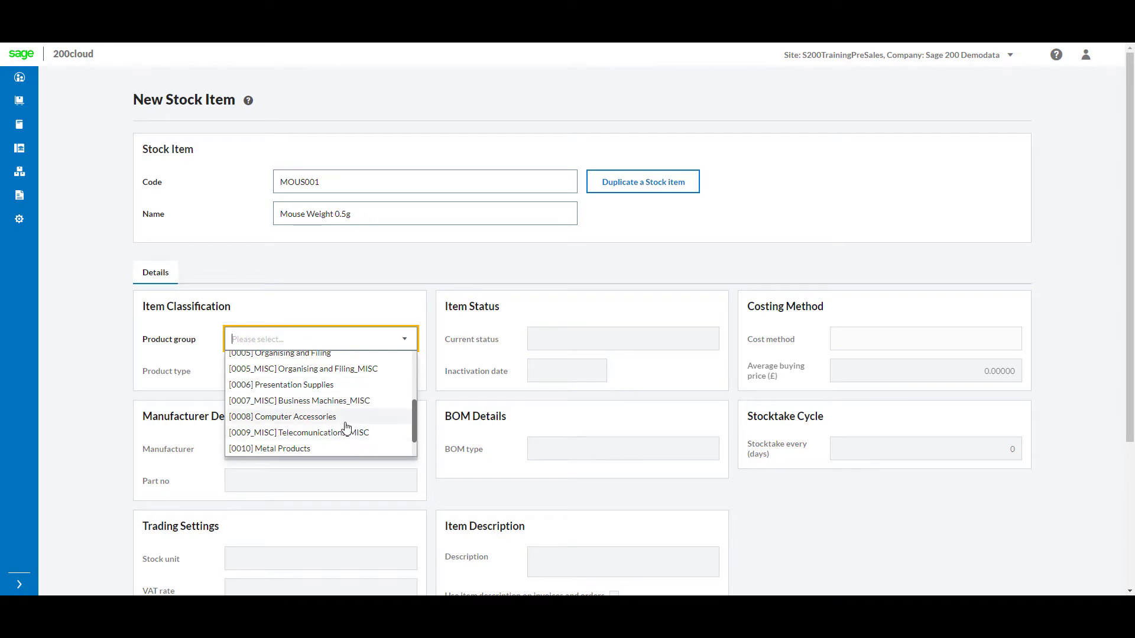
pyautogui.click(347, 421)
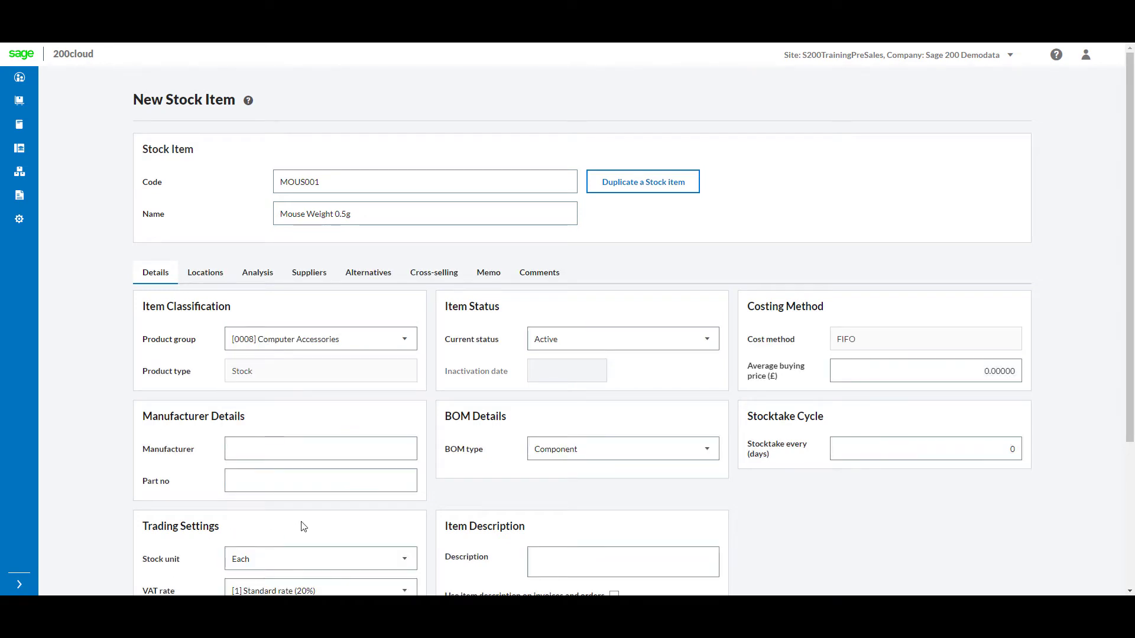
pyautogui.scroll(-1, 763, 487)
pyautogui.scroll(-1, 761, 487)
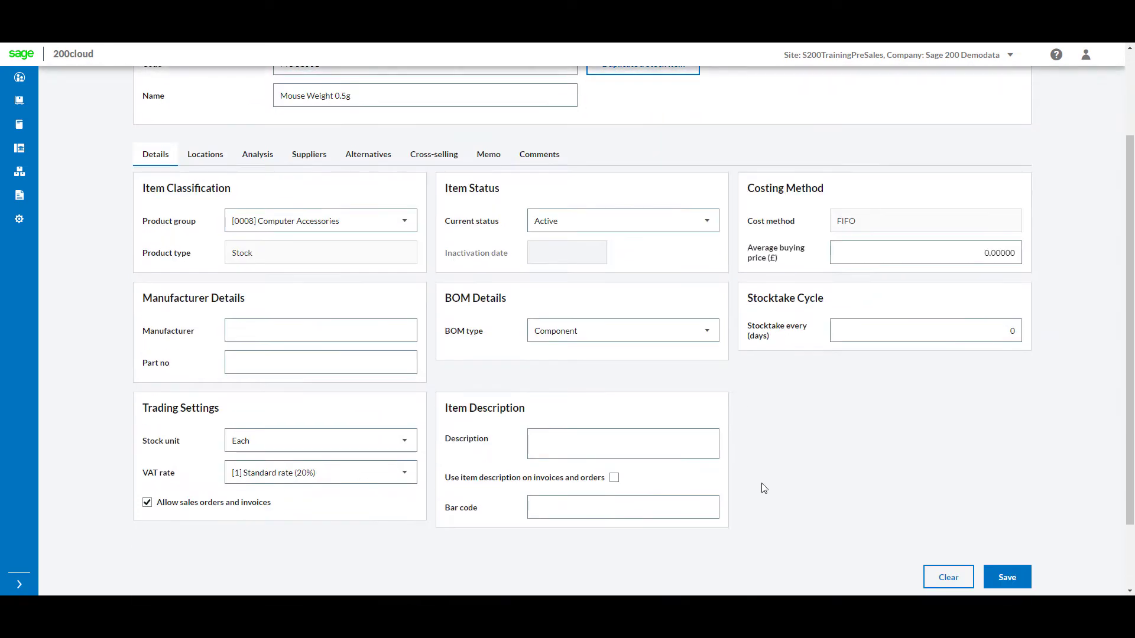
# Set average buying price to 2.000 and add Warehouse as the item's location.
pyautogui.click(1005, 253)
pyautogui.write('2.000')
pyautogui.click(205, 155)
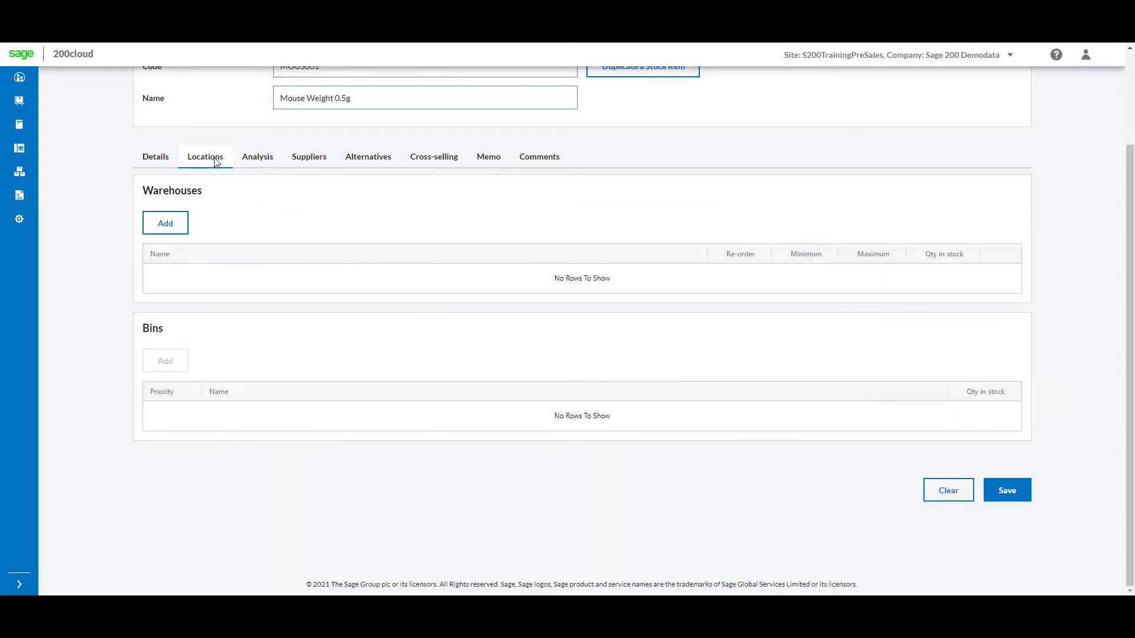
pyautogui.click(165, 225)
pyautogui.click(481, 275)
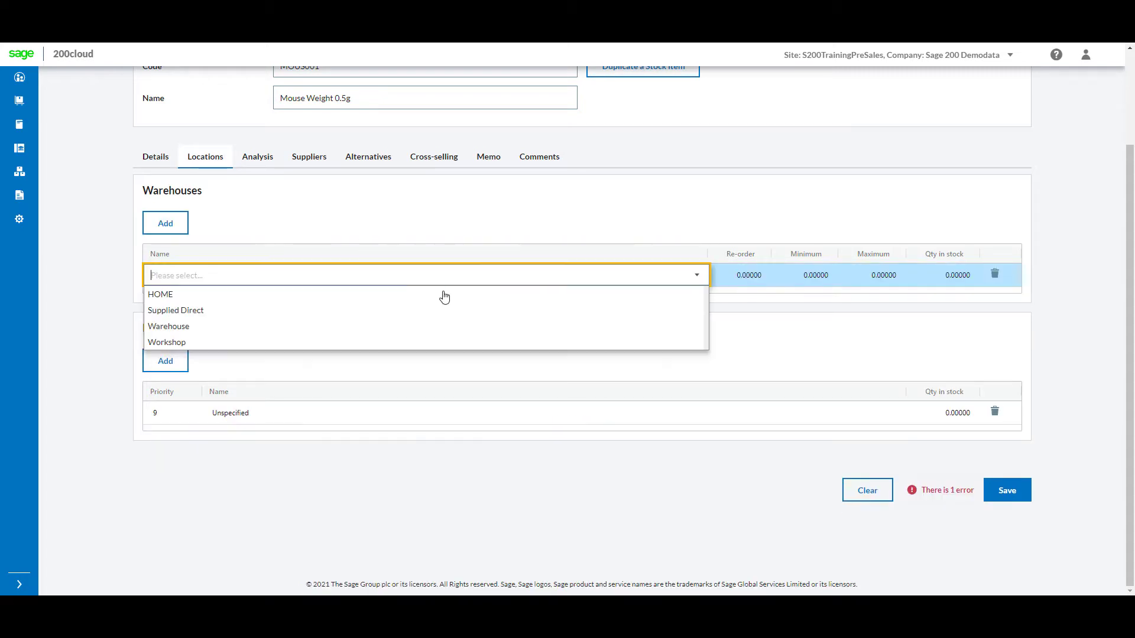
pyautogui.click(381, 325)
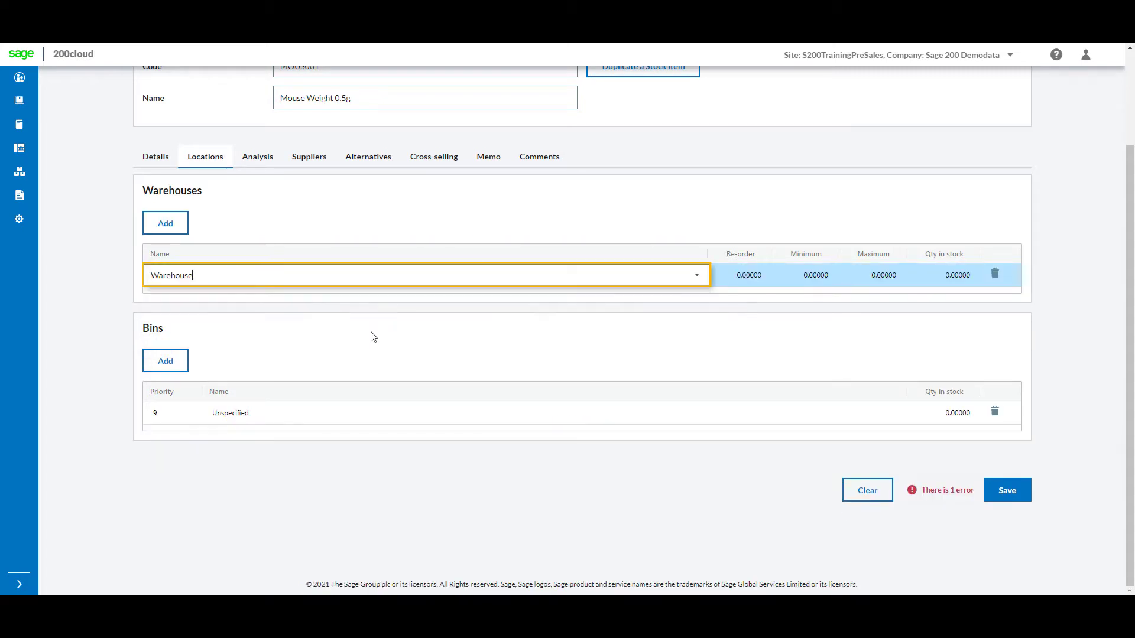
# Add a priority 2 bin named 'Bin 2' to the Warehouse location.
pyautogui.click(176, 373)
pyautogui.click(172, 436)
pyautogui.click(180, 477)
pyautogui.click(254, 443)
pyautogui.write('Bin 2')
pyautogui.click(298, 492)
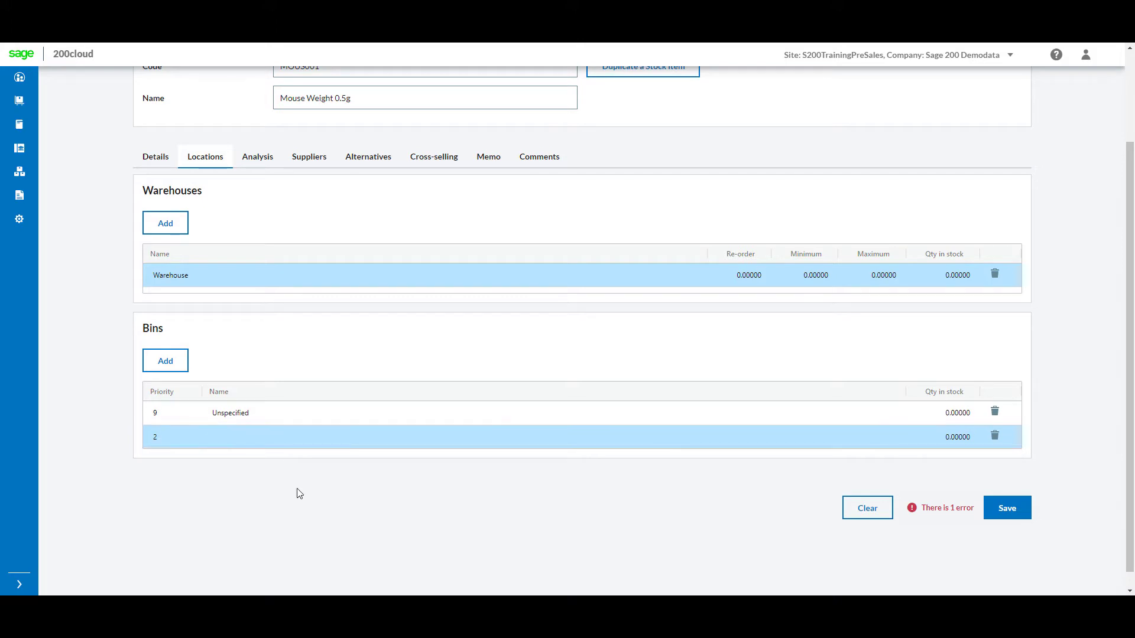
# Check the item's analysis and nominal codes, then view its empty Suppliers list.
pyautogui.click(263, 163)
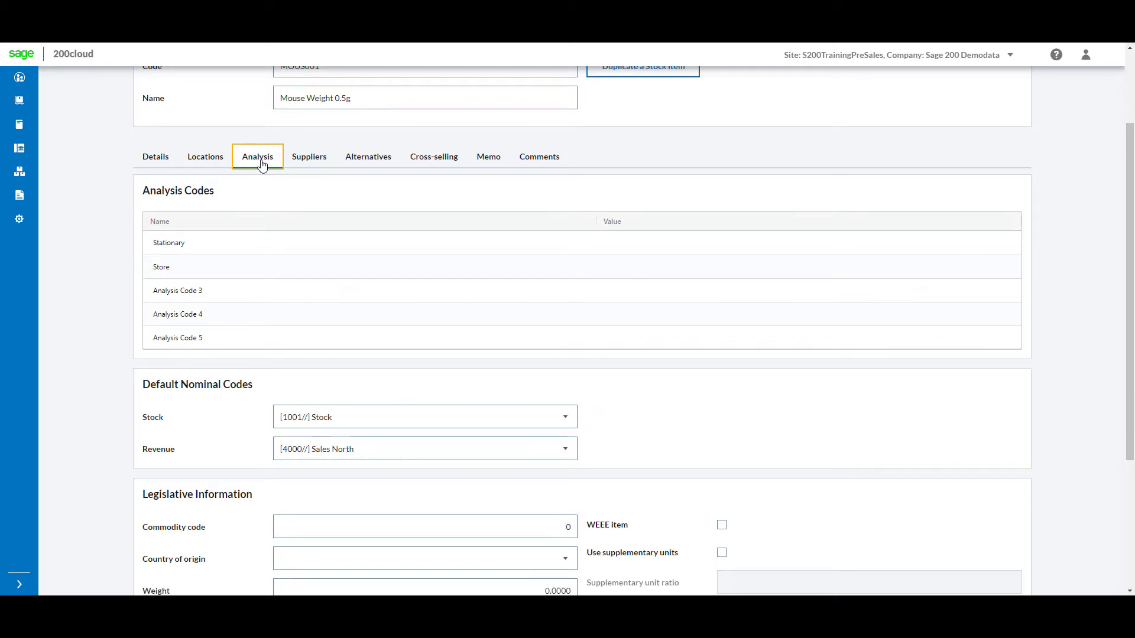
pyautogui.scroll(-1, 263, 165)
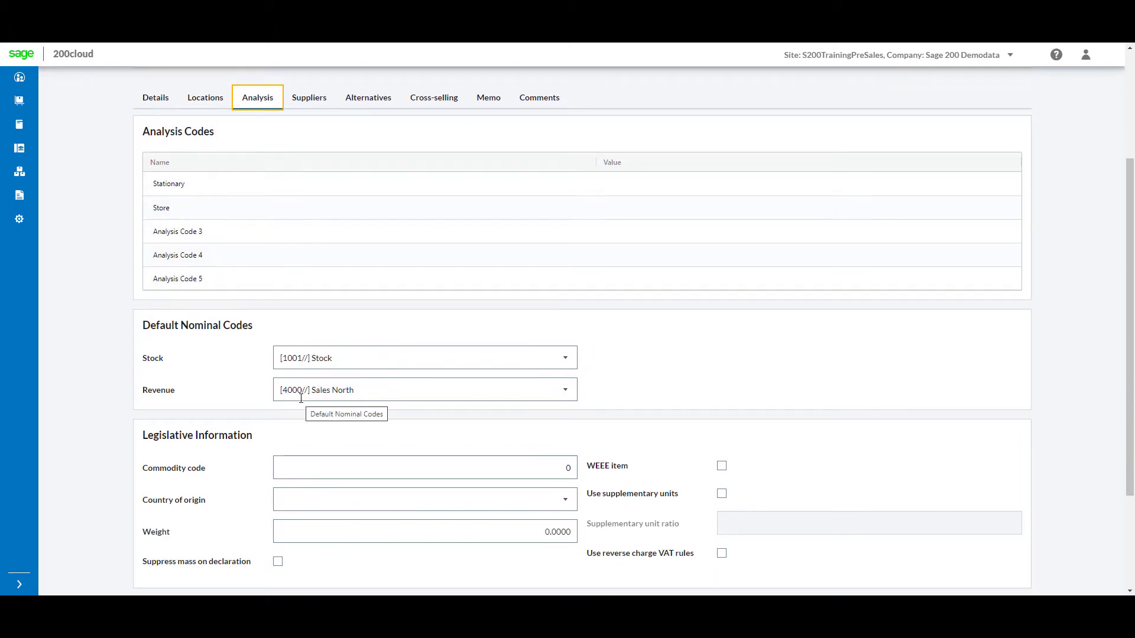
pyautogui.click(304, 110)
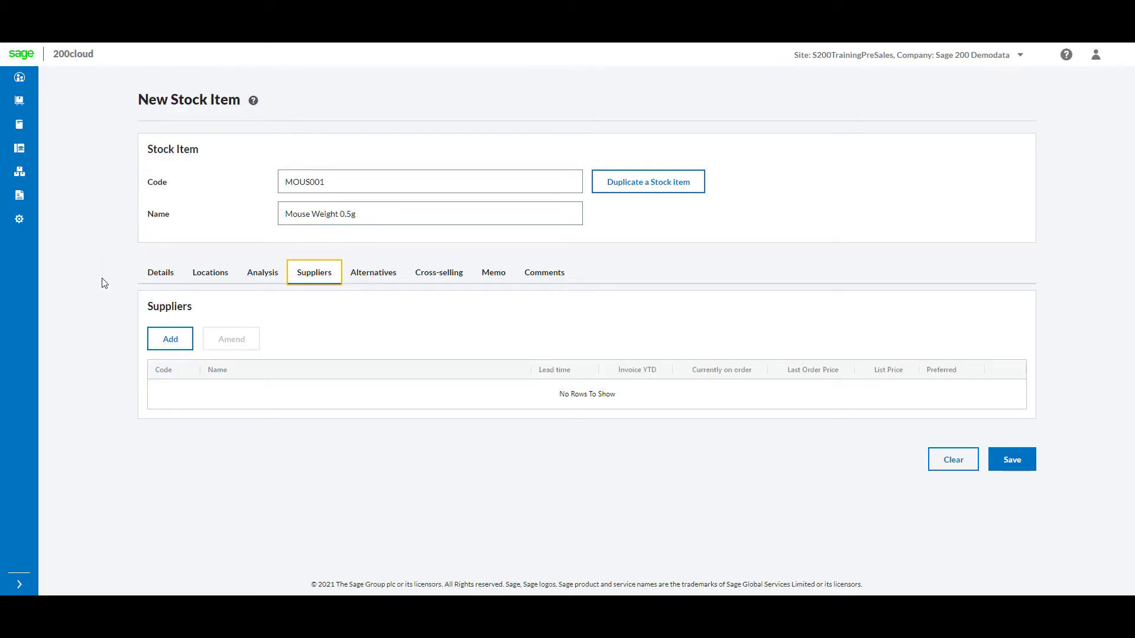
# Add McNally Computer Supplies as a supplier with supplier stock code 011756.
pyautogui.click(158, 342)
pyautogui.click(523, 137)
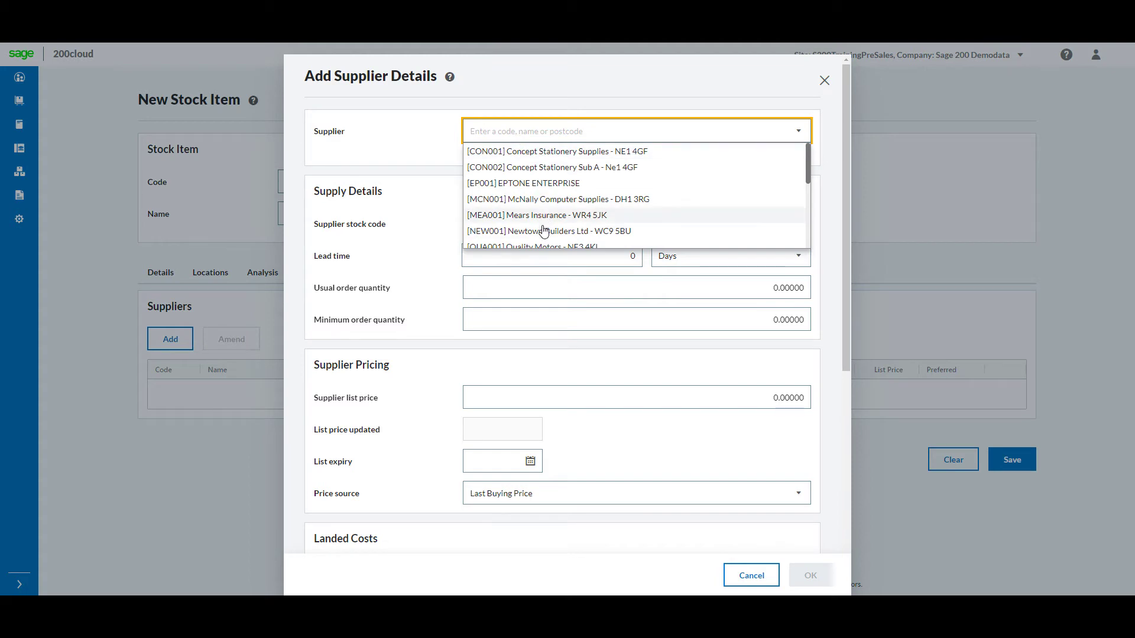
pyautogui.click(536, 199)
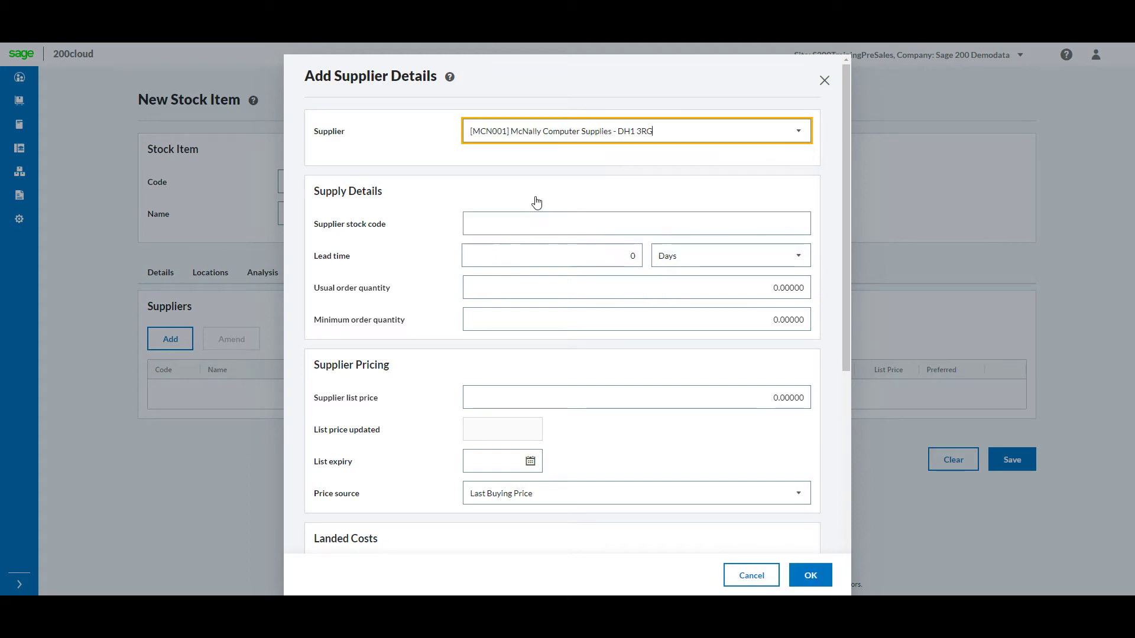
pyautogui.click(527, 218)
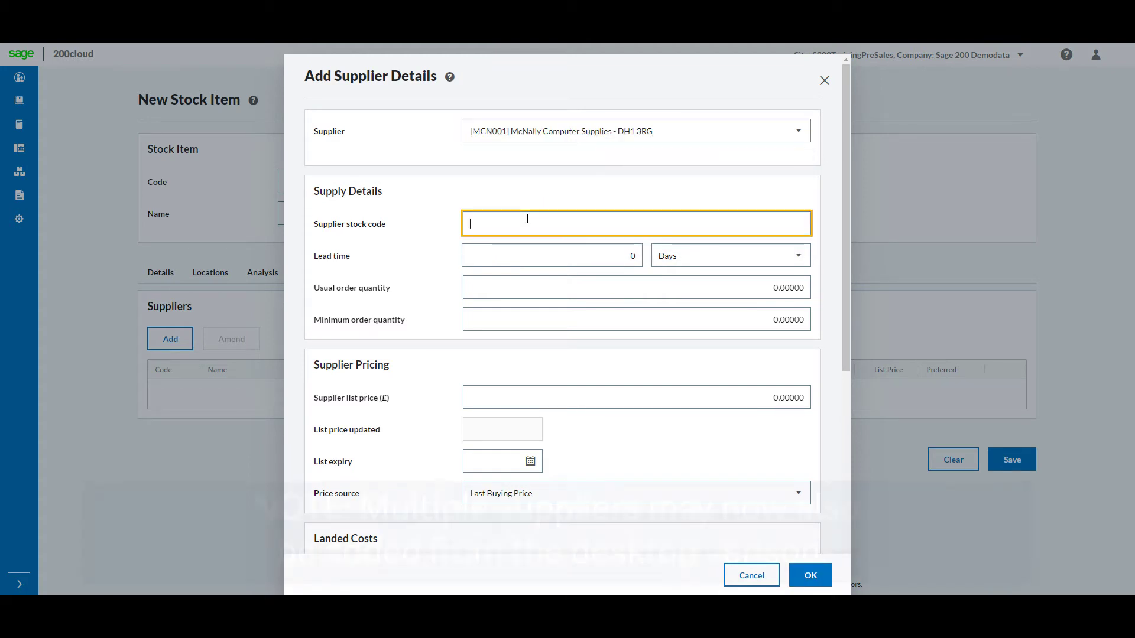
pyautogui.write('011756')
pyautogui.press('Tab')
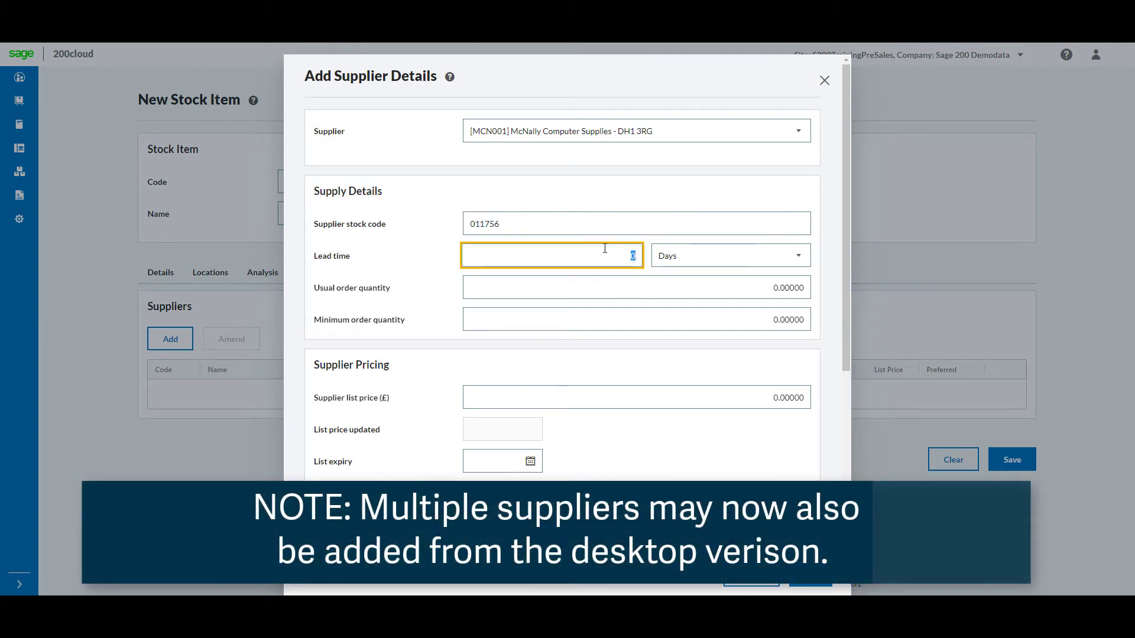
# Enter a 7-day lead time, usual/minimum order 100/80 and list price 1.82.
pyautogui.write('7')
pyautogui.press('Tab')
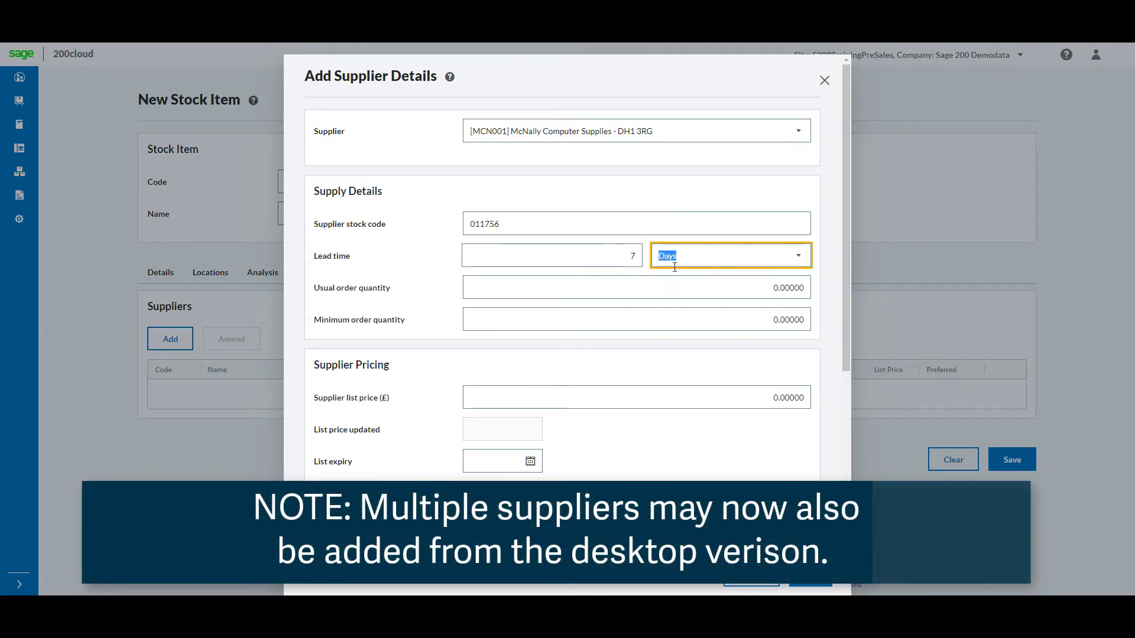
pyautogui.press('Tab')
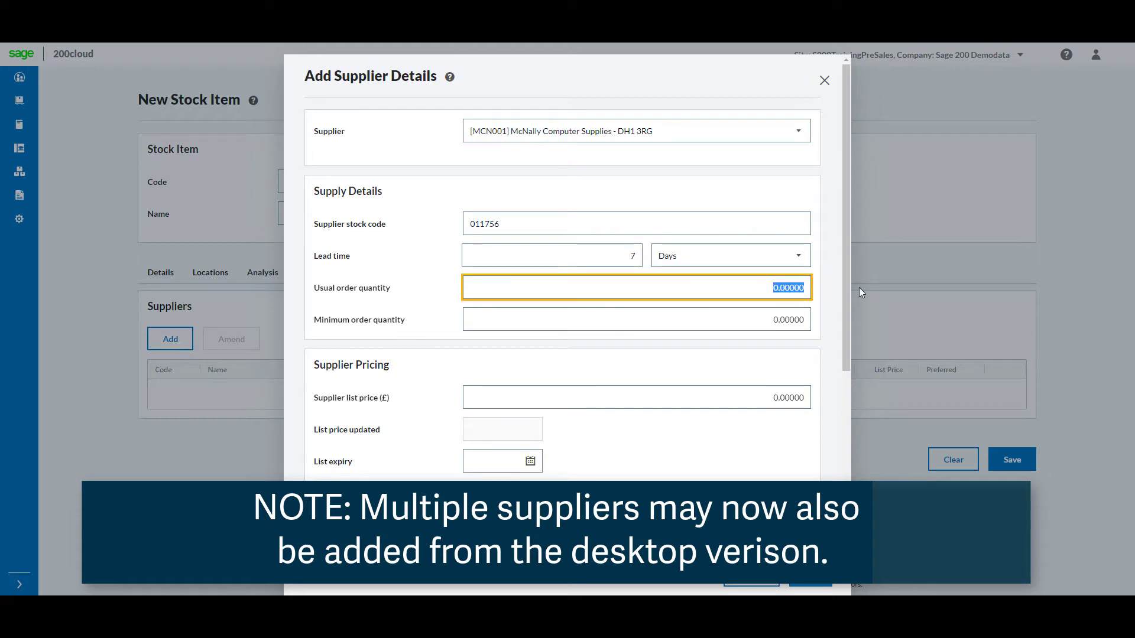
pyautogui.write('100')
pyautogui.press('Tab')
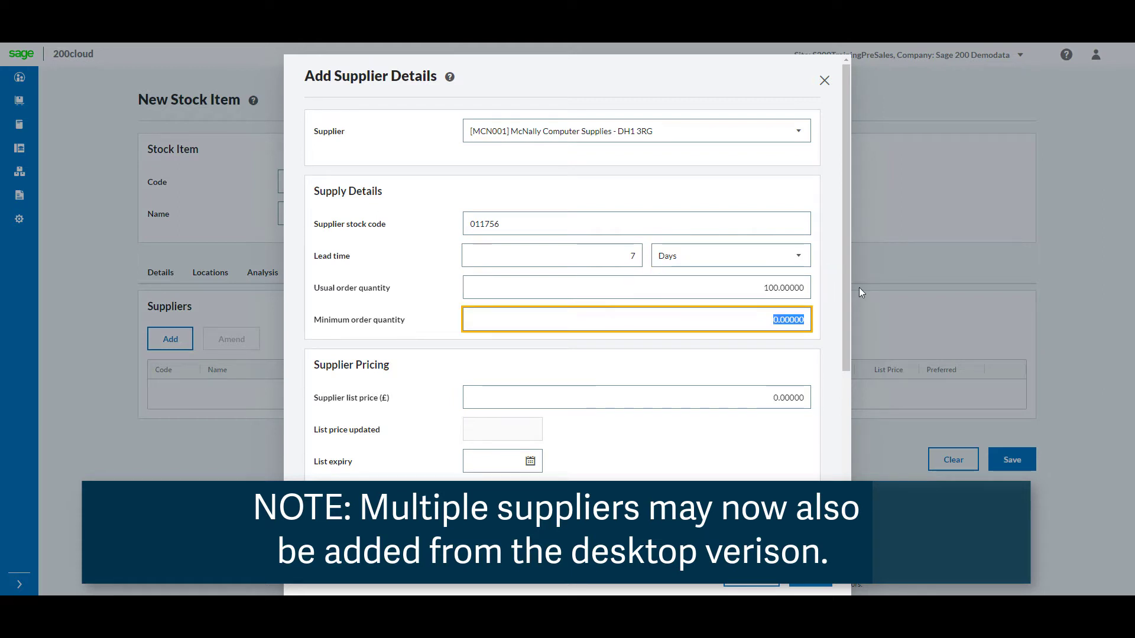
pyautogui.write('80')
pyautogui.press('Tab')
pyautogui.write('1.82')
pyautogui.click(588, 458)
pyautogui.scroll(-5, 587, 459)
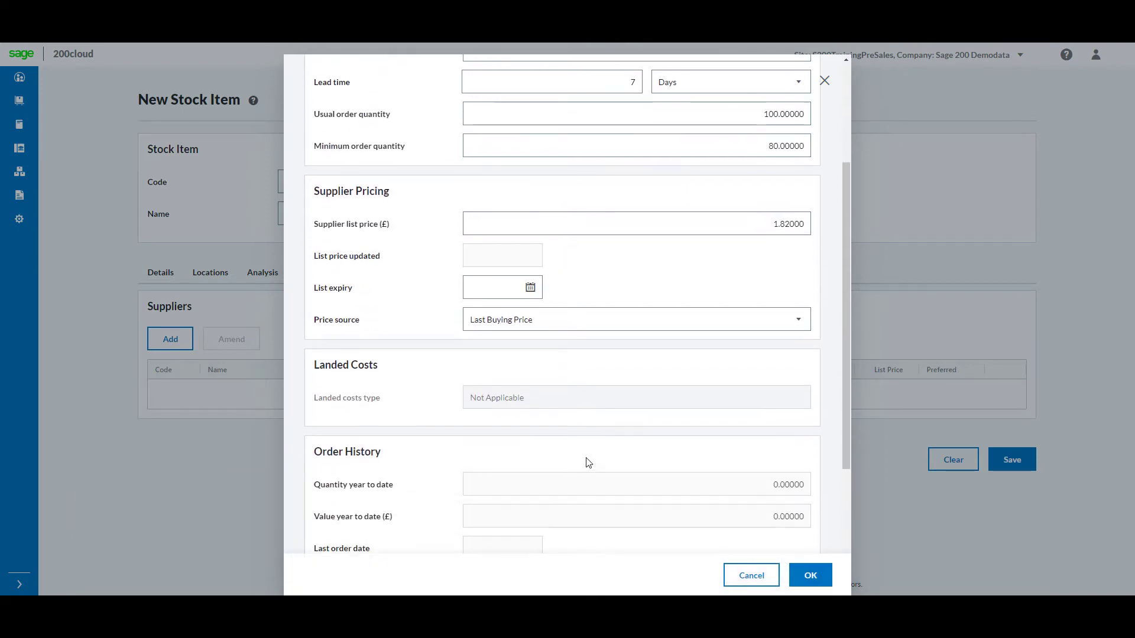
pyautogui.scroll(-2, 585, 457)
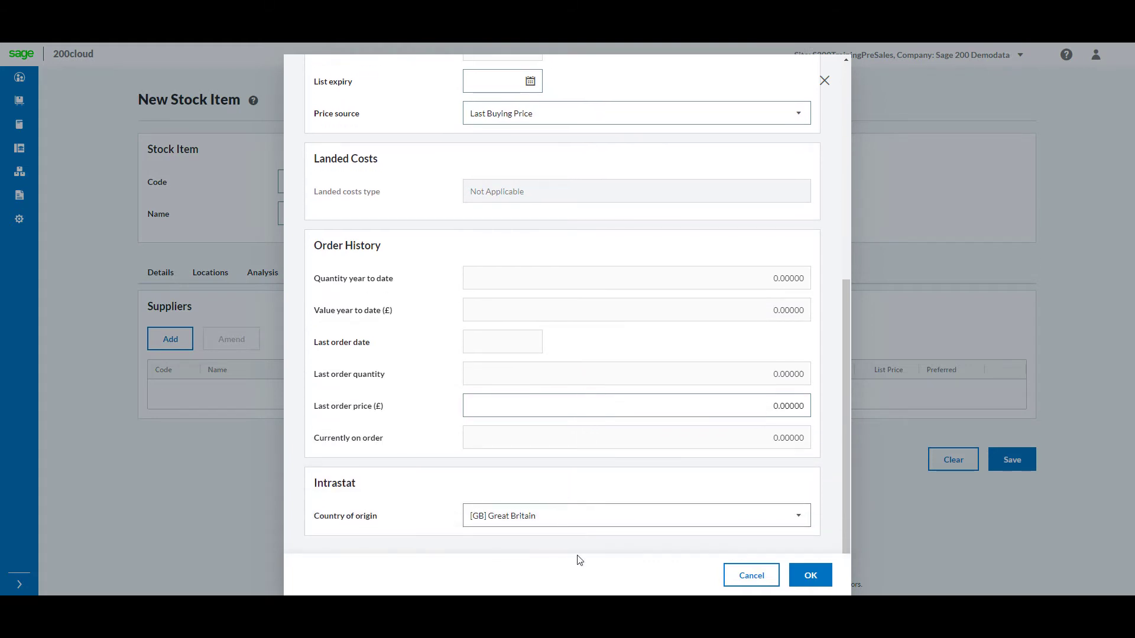
# Confirm the McNally supplier details and add an alternative item line with no code chosen.
pyautogui.click(811, 575)
pyautogui.click(348, 280)
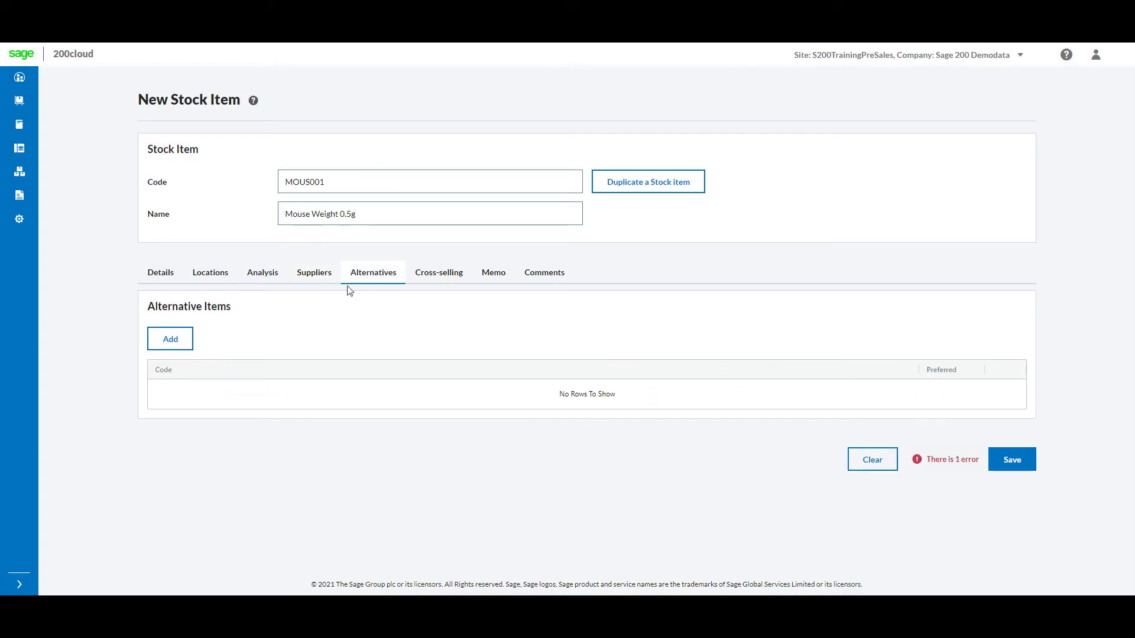
pyautogui.click(182, 347)
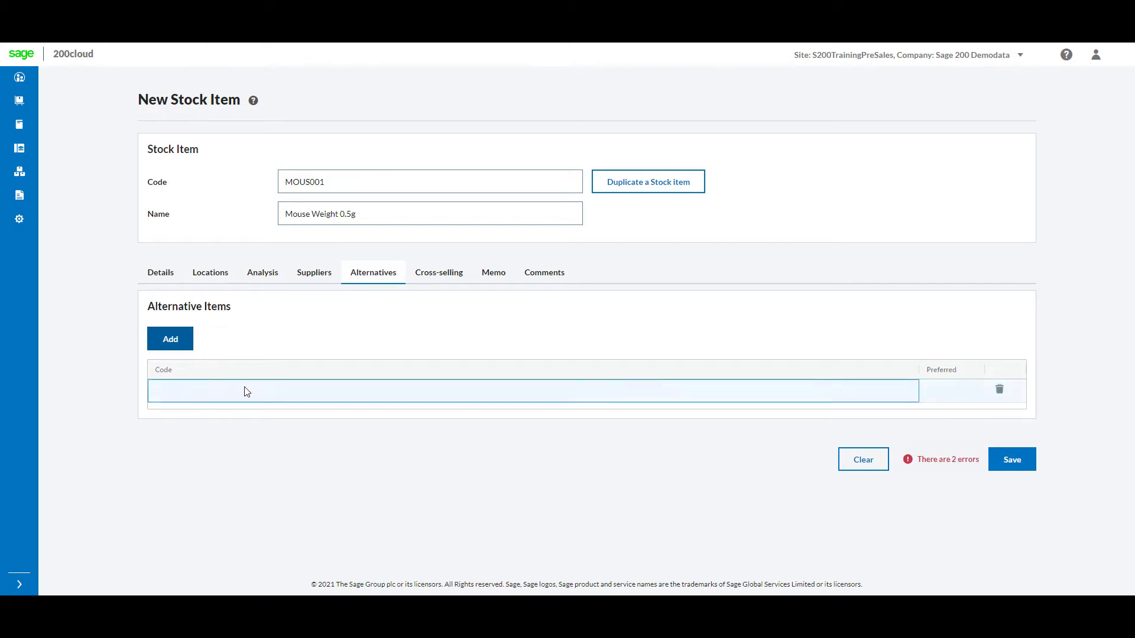
pyautogui.click(273, 395)
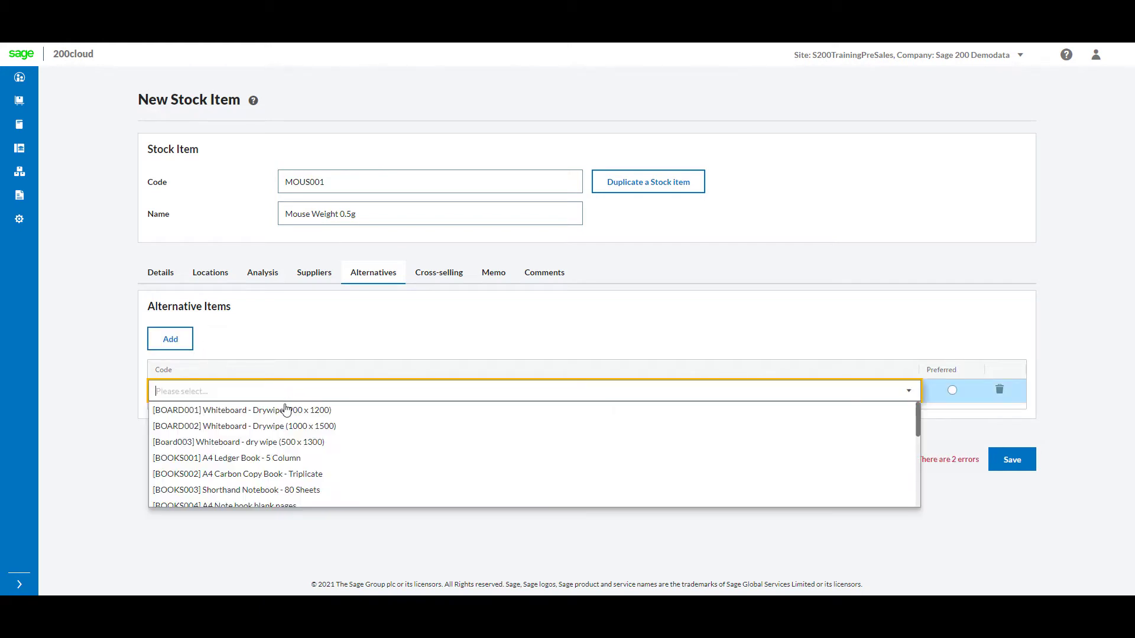
pyautogui.scroll(-5, 309, 491)
pyautogui.scroll(-5, 313, 493)
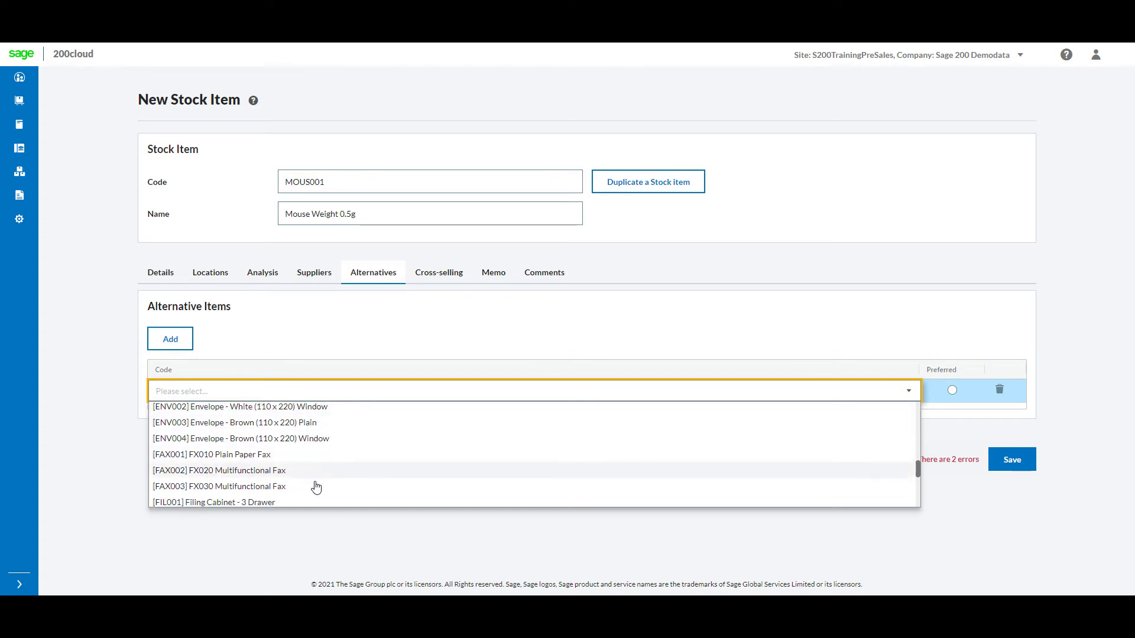
pyautogui.click(398, 344)
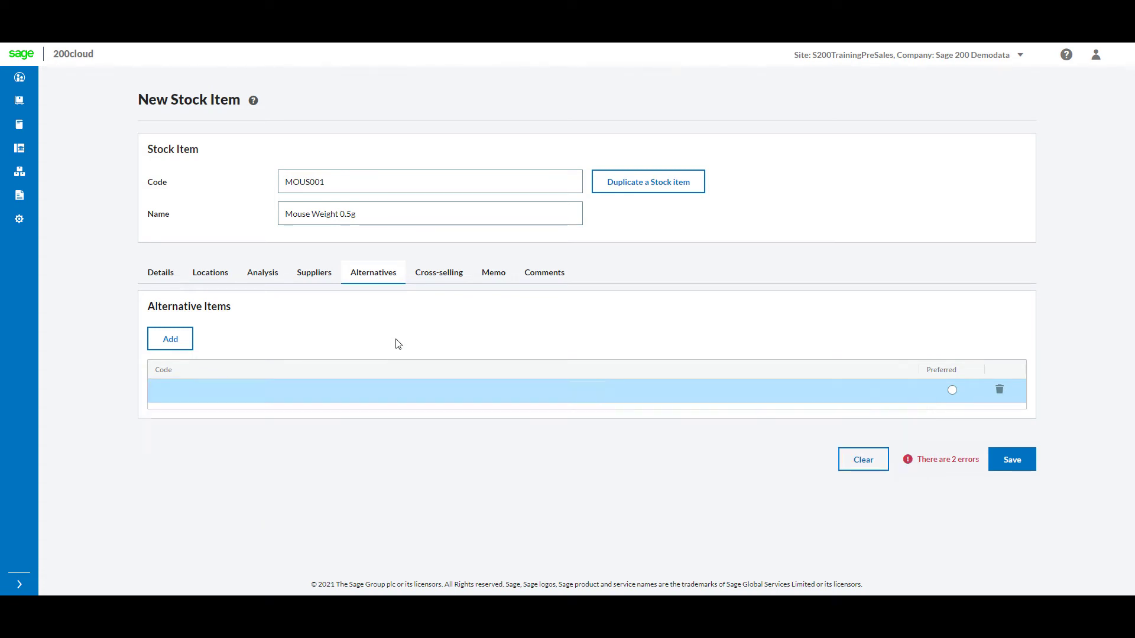
# Add [KEY001] Standard Keyboard as a cross-selling item and check the Memo and Comments tabs.
pyautogui.click(431, 277)
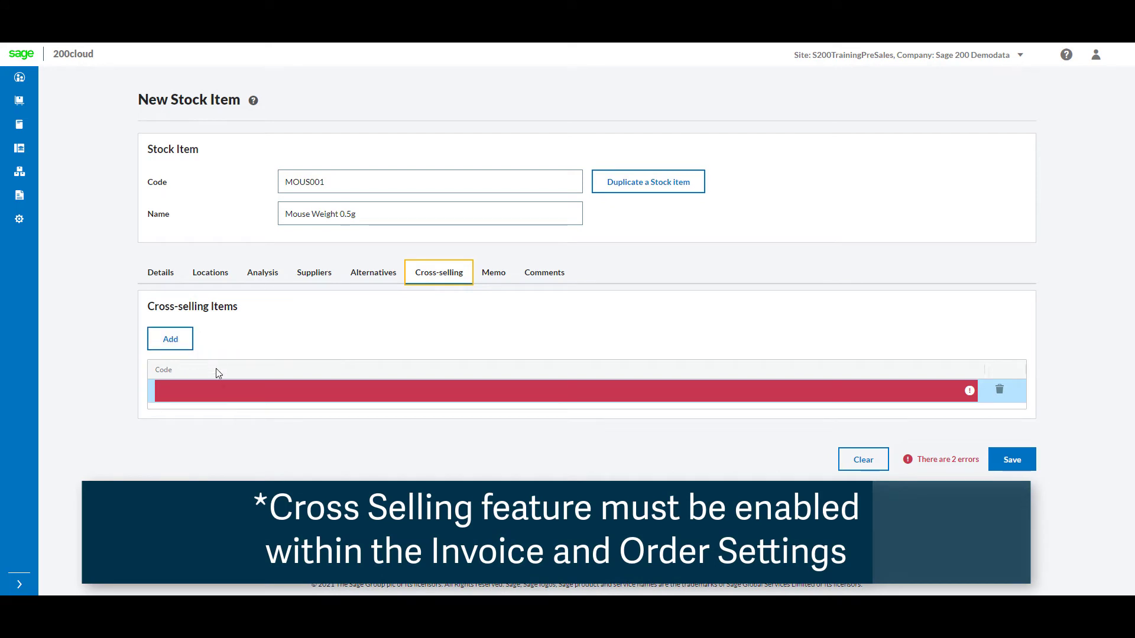
pyautogui.click(214, 391)
pyautogui.click(251, 392)
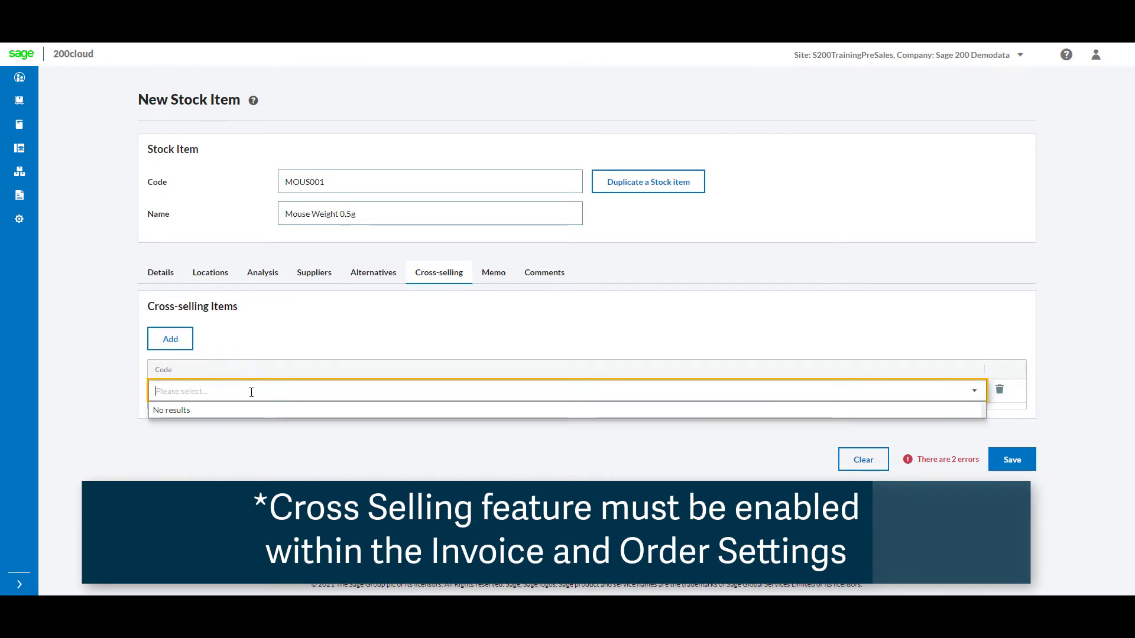
pyautogui.scroll(-2, 322, 445)
pyautogui.scroll(-4, 323, 445)
pyautogui.scroll(-4, 323, 445)
pyautogui.scroll(-4, 324, 445)
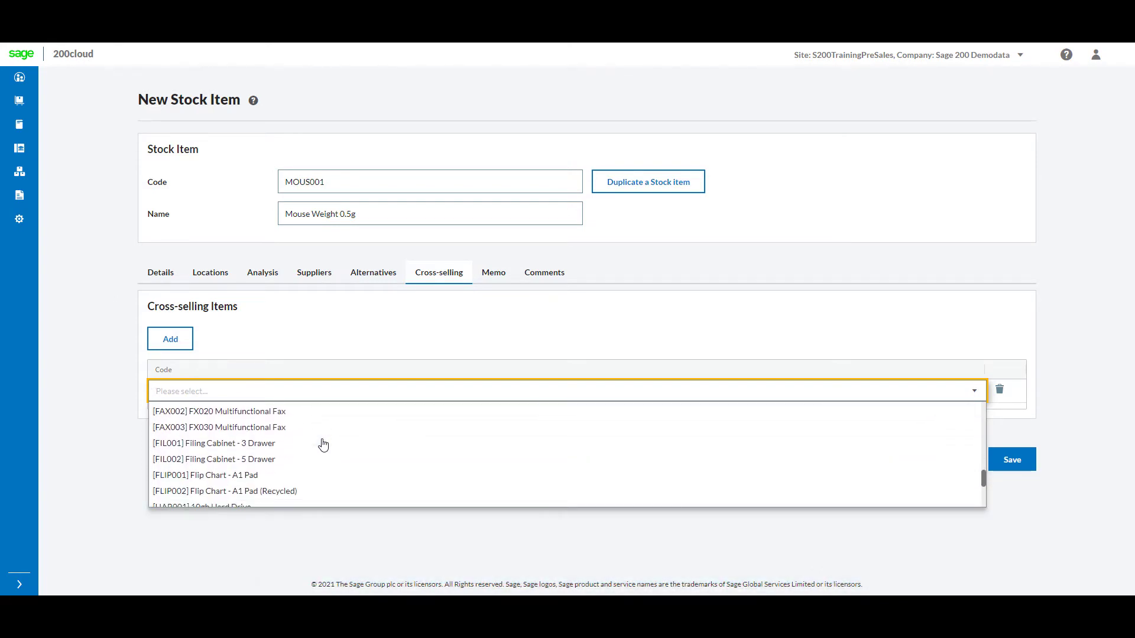
pyautogui.scroll(-1, 324, 444)
pyautogui.click(322, 463)
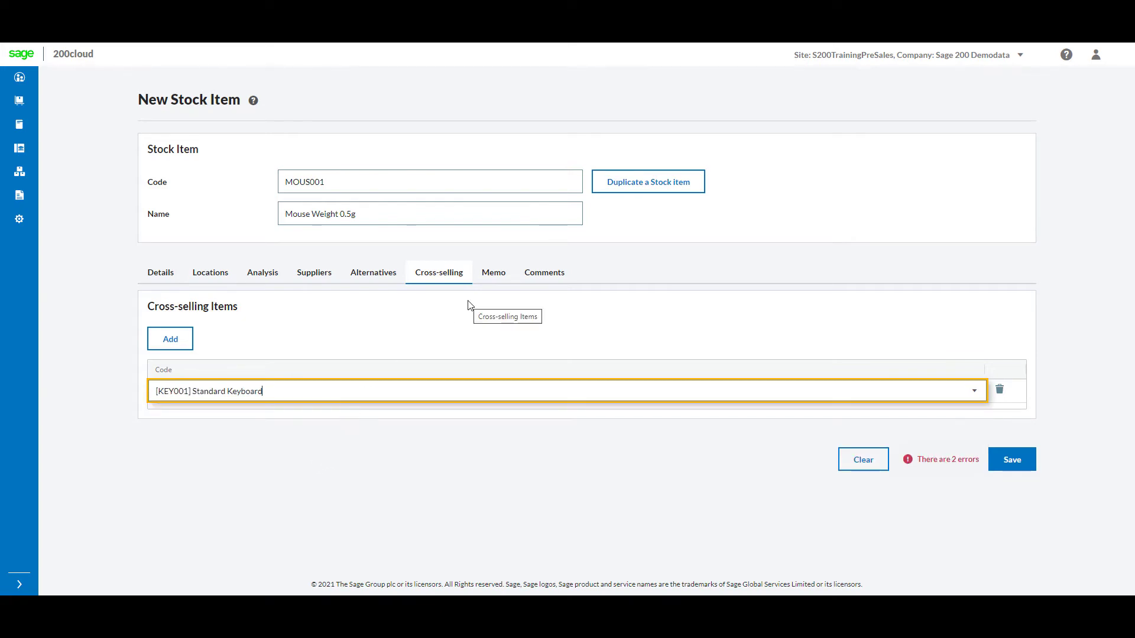
pyautogui.click(490, 281)
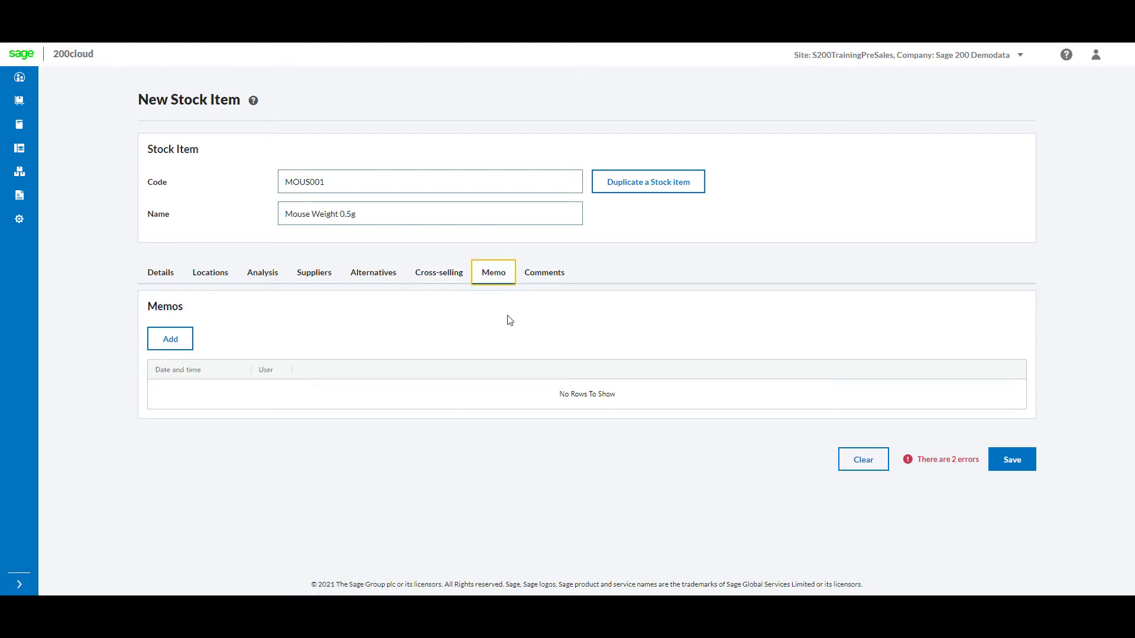
pyautogui.click(538, 278)
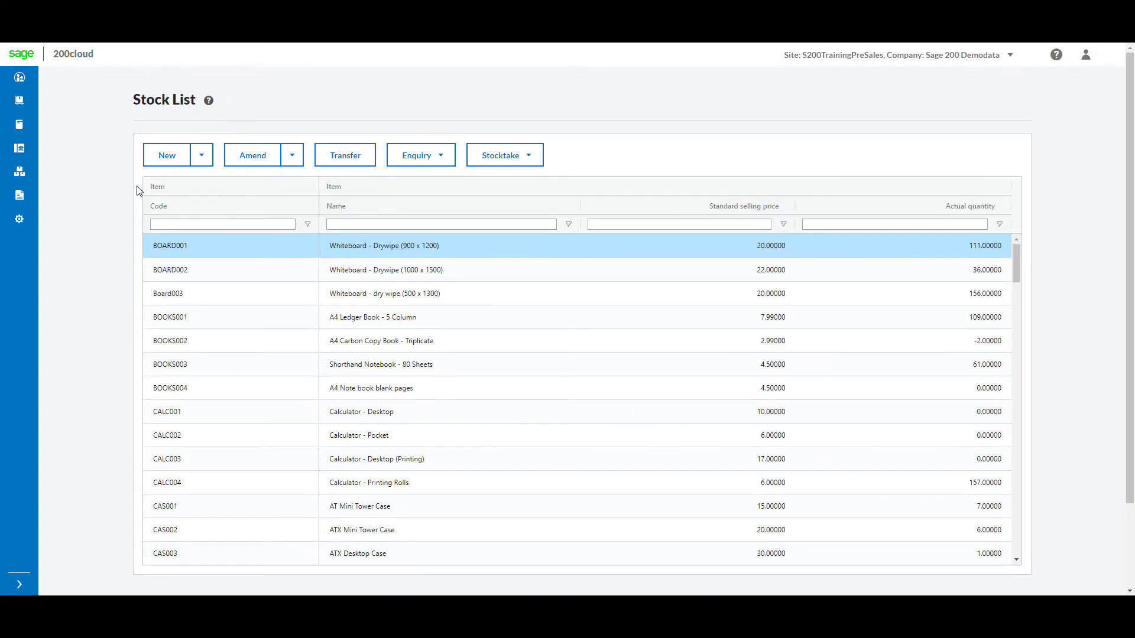
# Duplicate CAS001 AT Mini Tower Case into a new item, copying its stock units and locations.
pyautogui.click(201, 162)
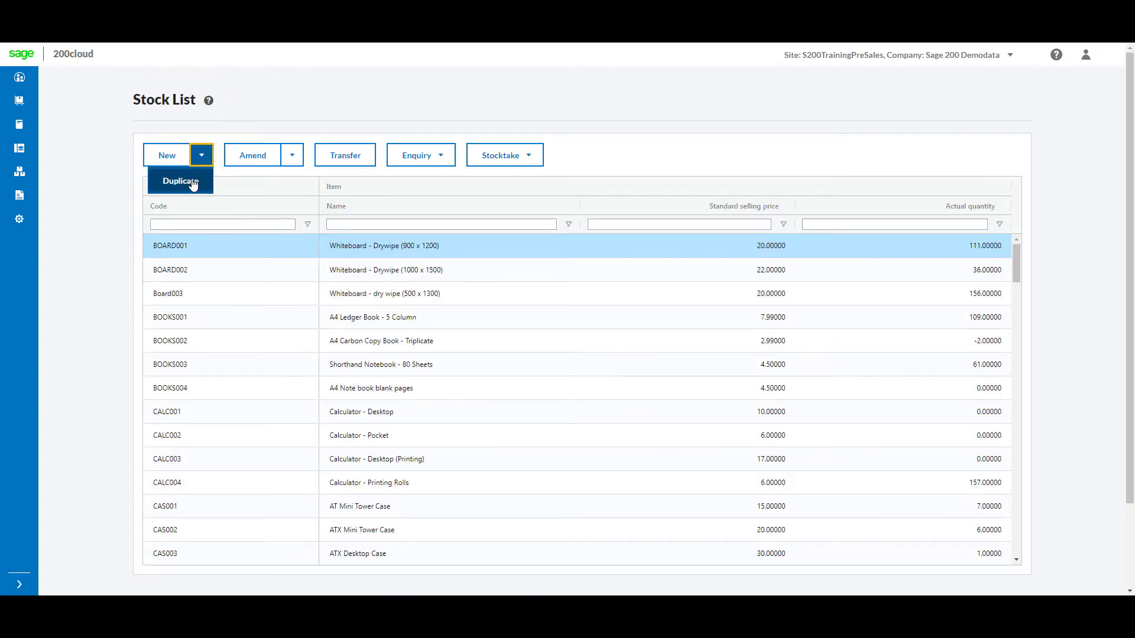
pyautogui.click(190, 183)
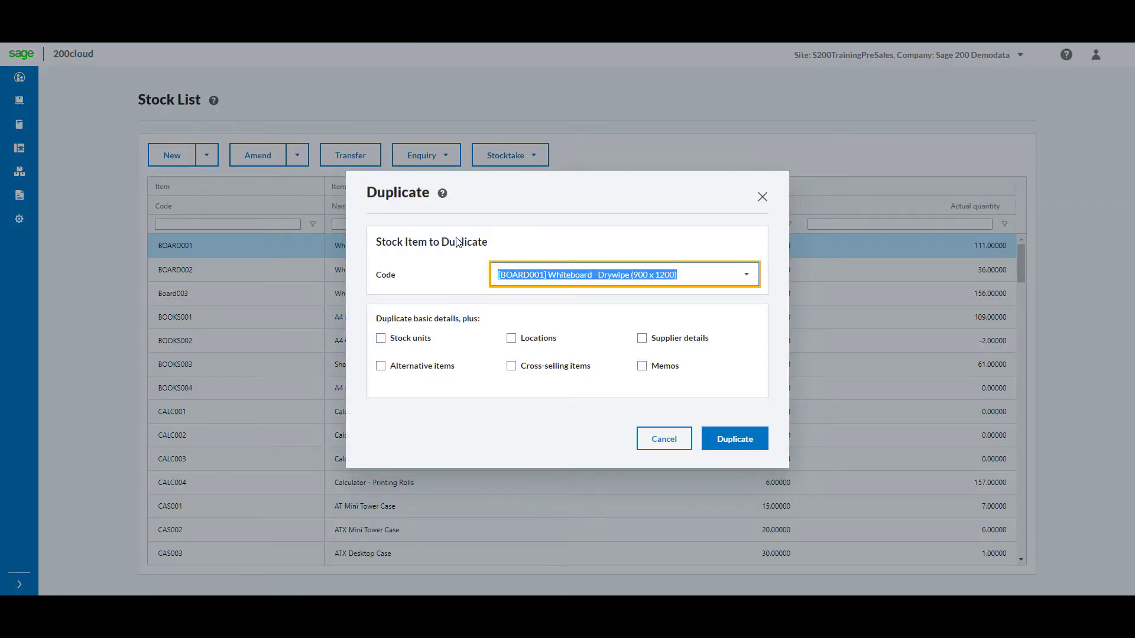
pyautogui.click(748, 279)
pyautogui.scroll(-5, 703, 329)
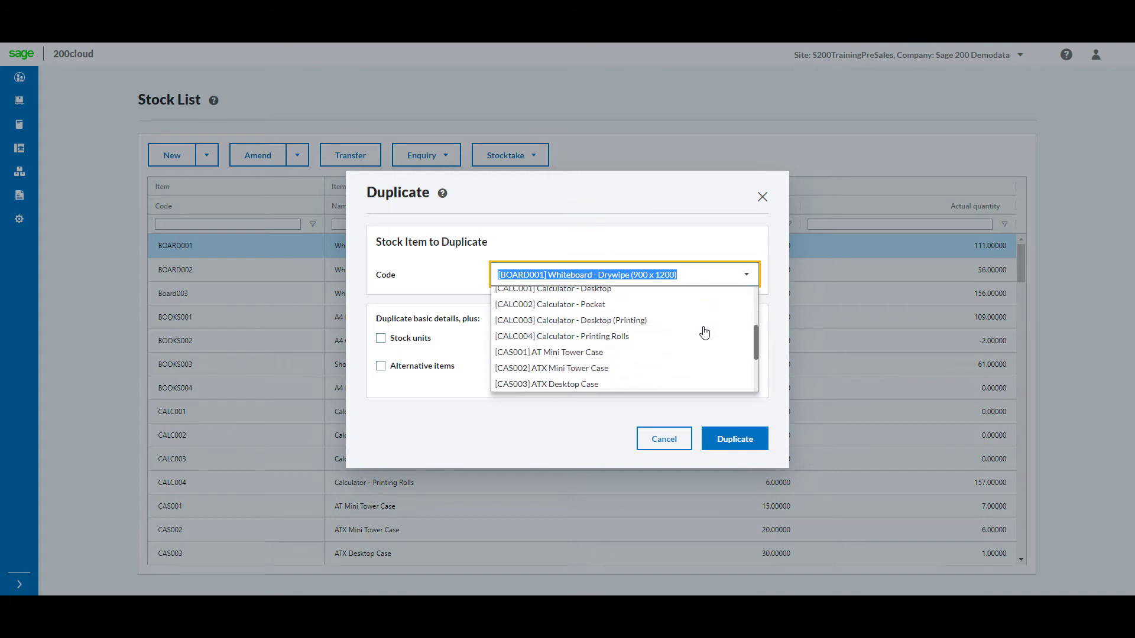
pyautogui.click(591, 293)
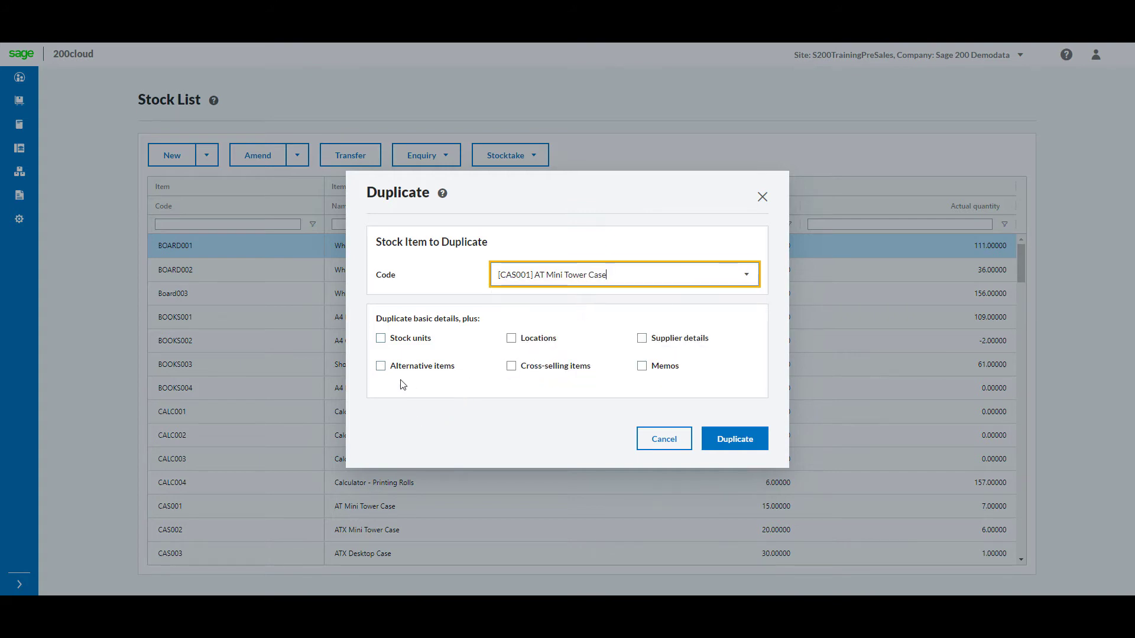
pyautogui.click(382, 340)
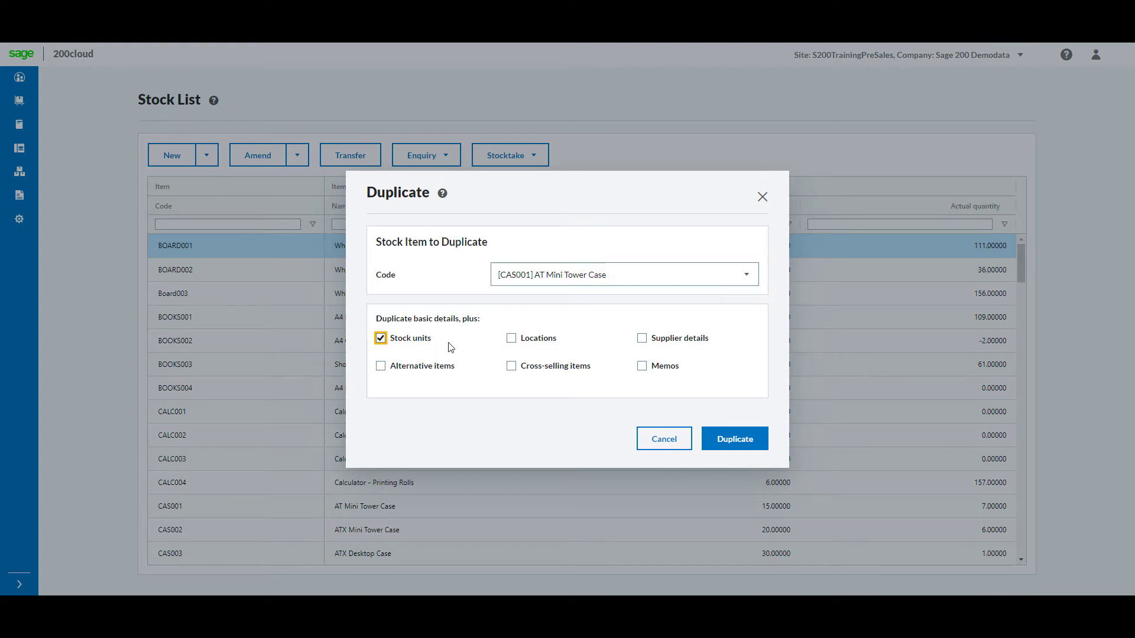
pyautogui.click(509, 340)
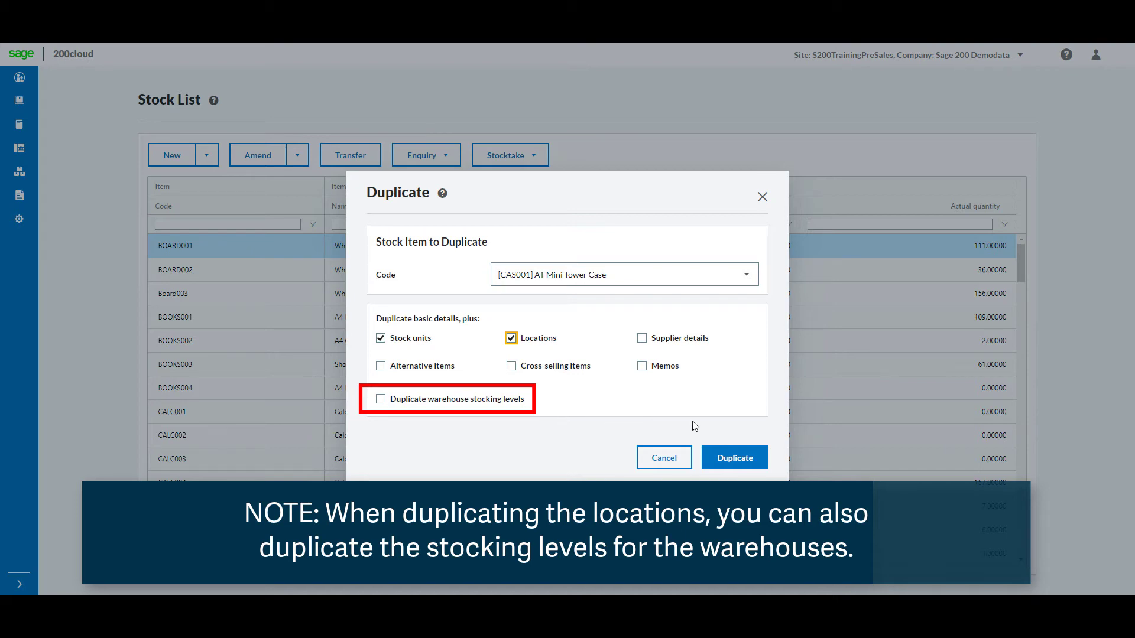
pyautogui.click(731, 465)
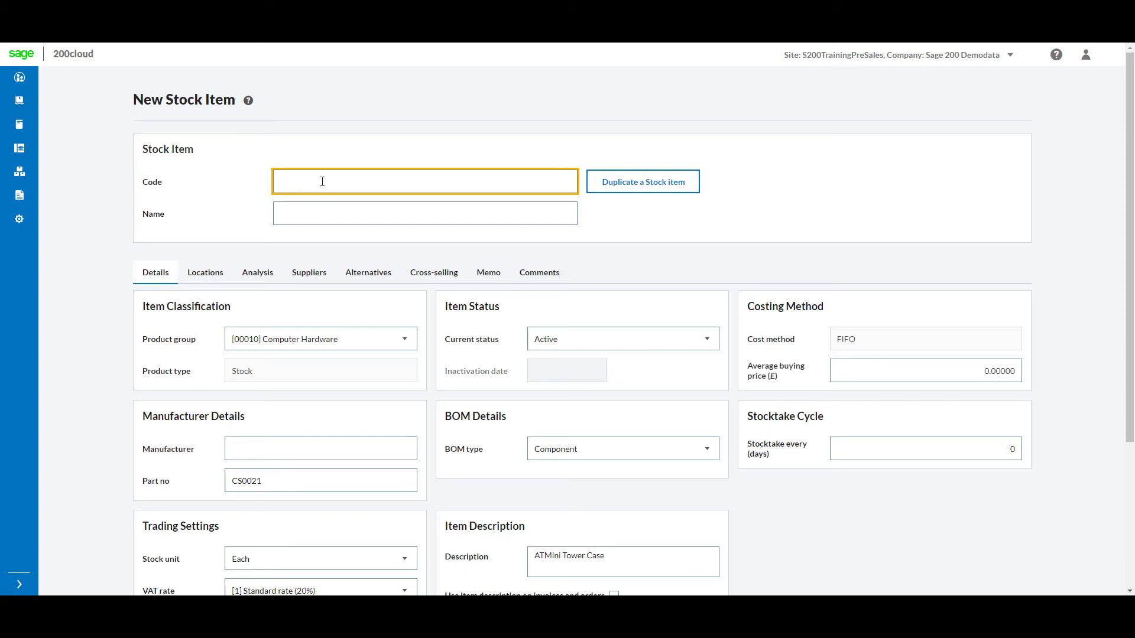
# Set the duplicate's code to CASE0100 and enter its name, beginning 'Mini RT'.
pyautogui.write('CASE')
pyautogui.write('0100')
pyautogui.press('Tab')
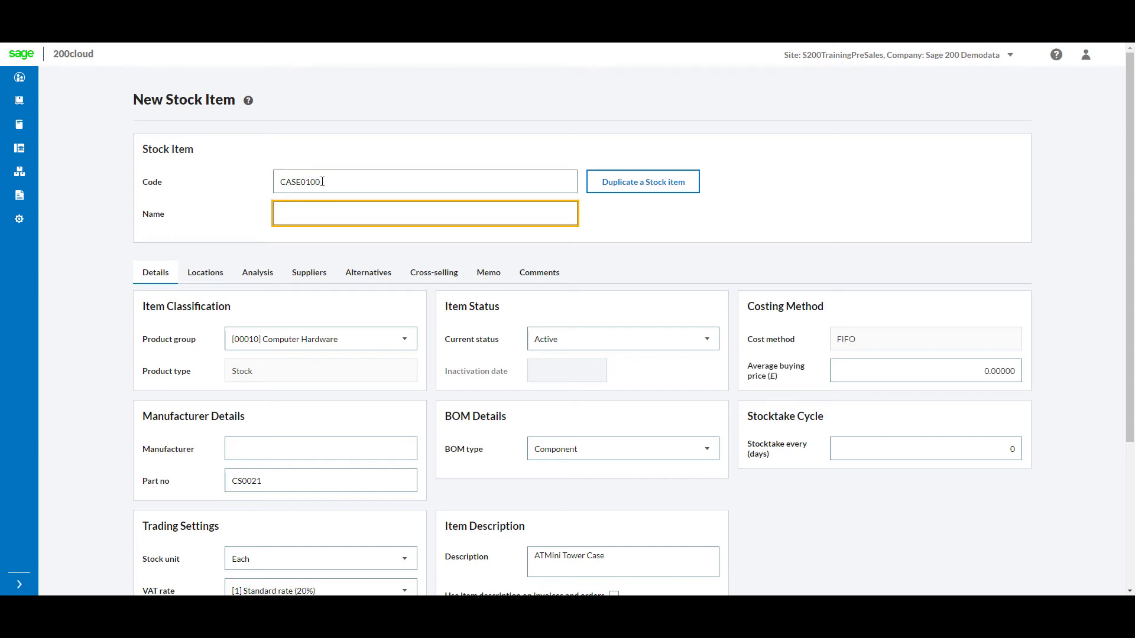
pyautogui.write('Mini RT Co')
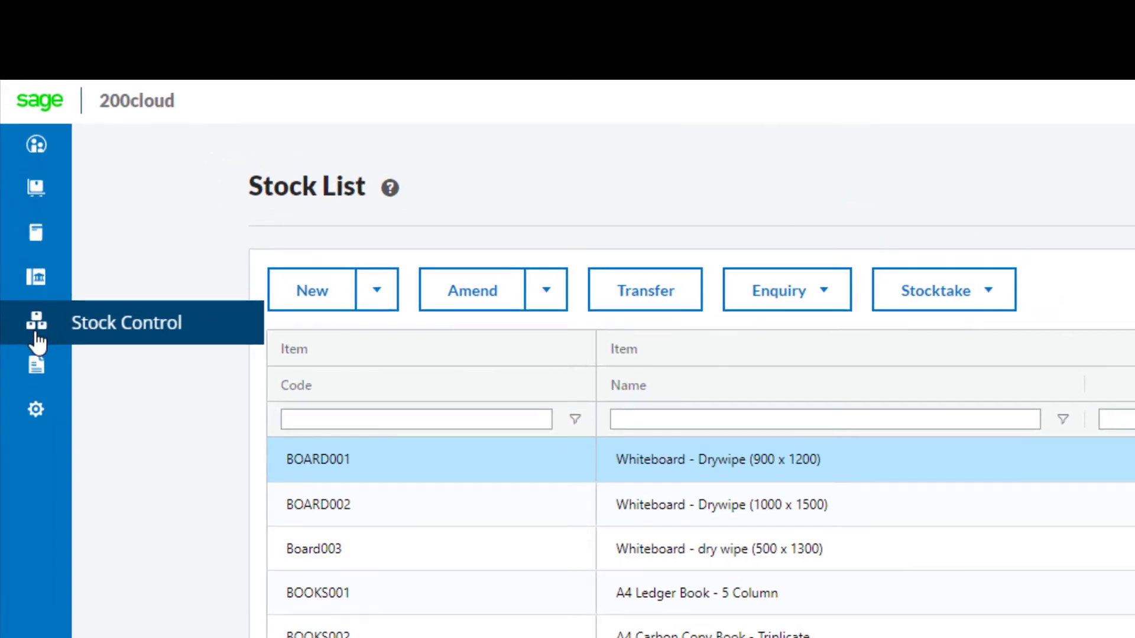
# Open Stock Records > Stock Item Suppliers and select BOOKS001 A4 Ledger Book - 5 Column.
pyautogui.click(19, 179)
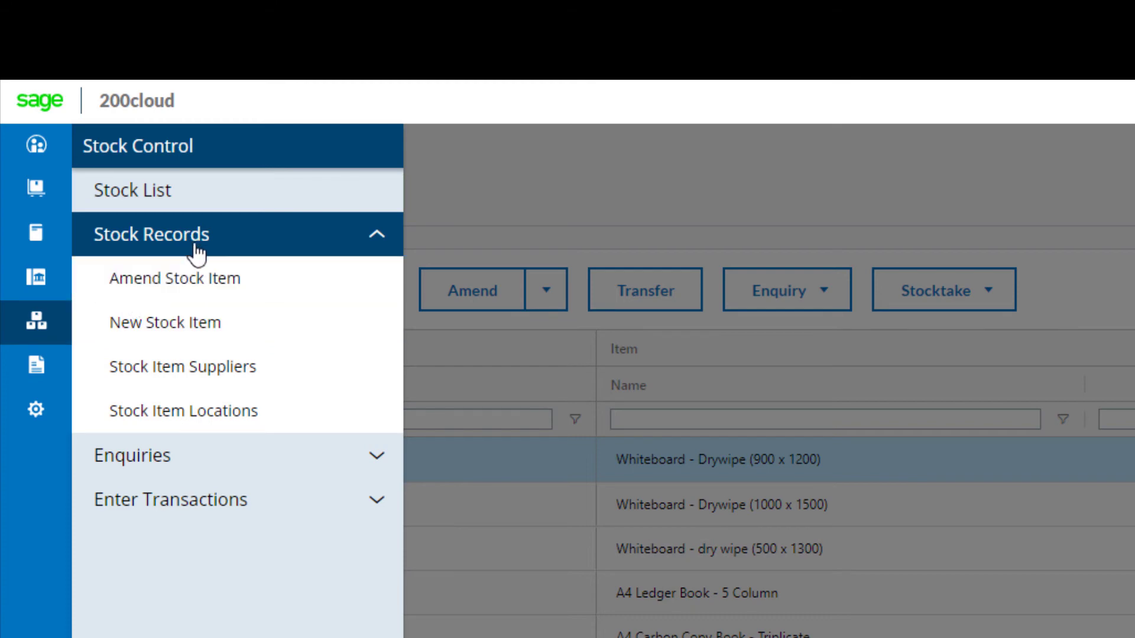
pyautogui.click(317, 378)
pyautogui.click(356, 183)
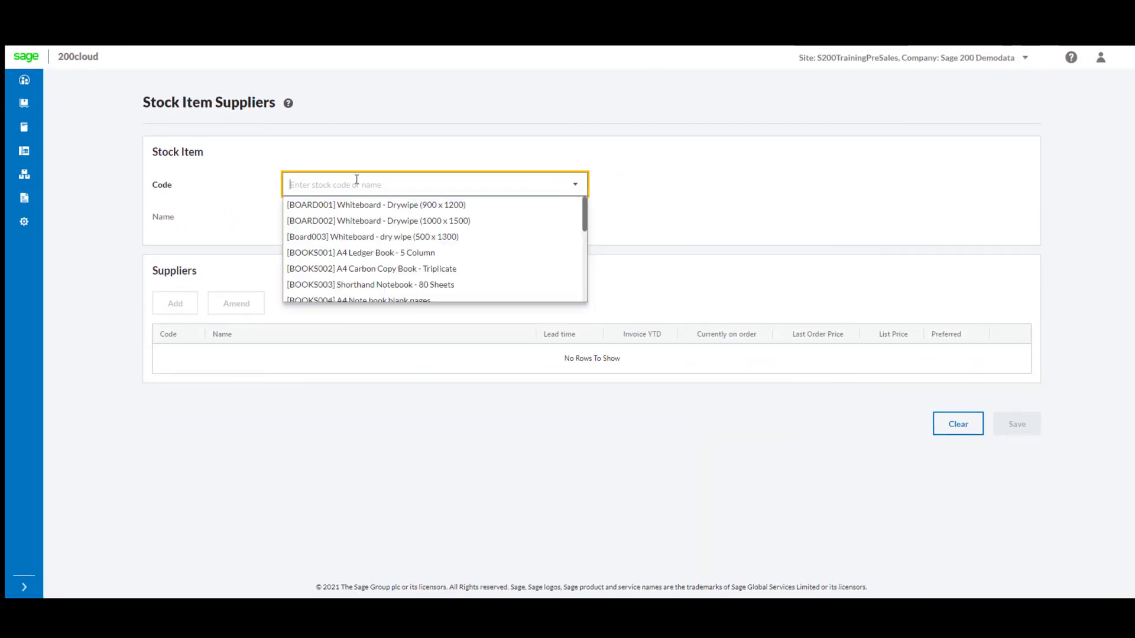
pyautogui.click(367, 252)
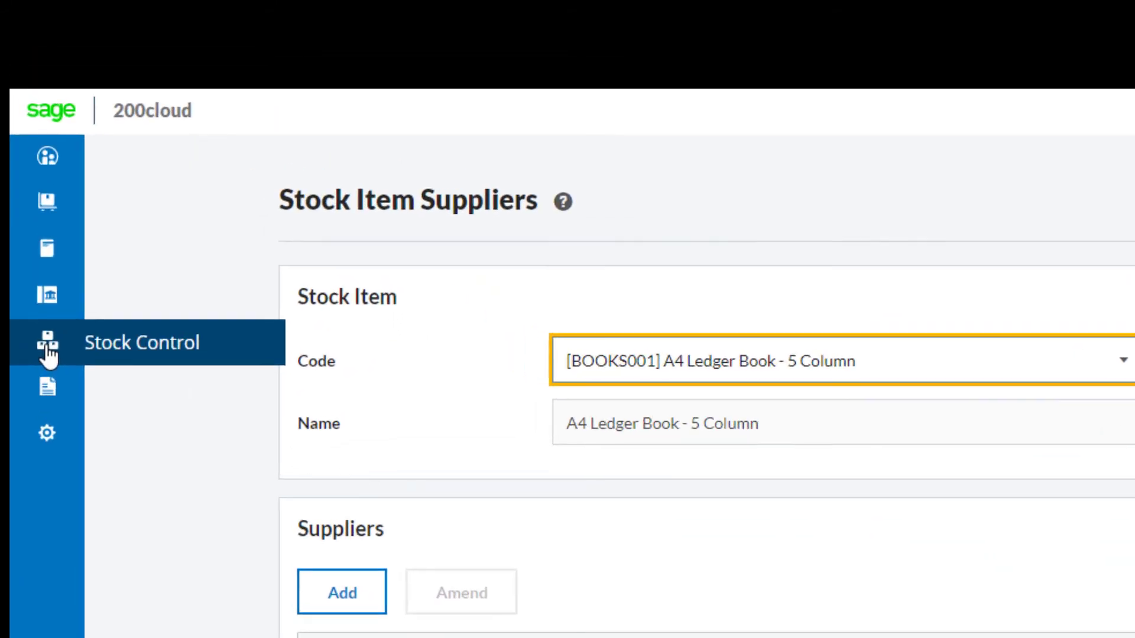
# View Stock Item Locations for BOOKS001 A4 Ledger Book: Warehouse, 109 in stock, re-order 40, minimum 20.
pyautogui.click(24, 174)
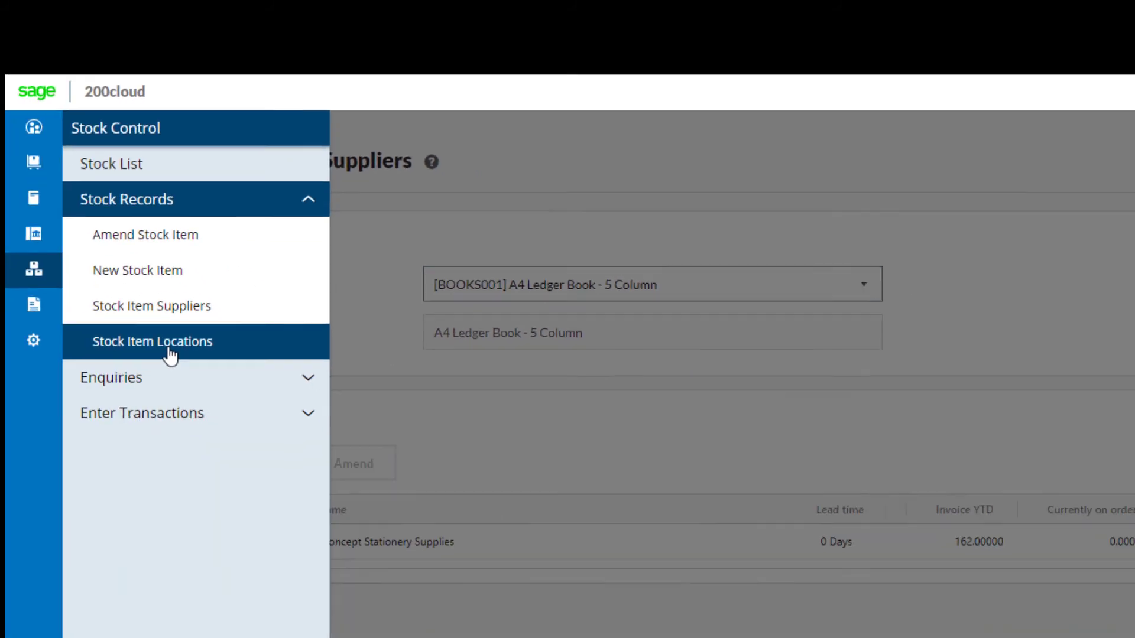
pyautogui.click(244, 476)
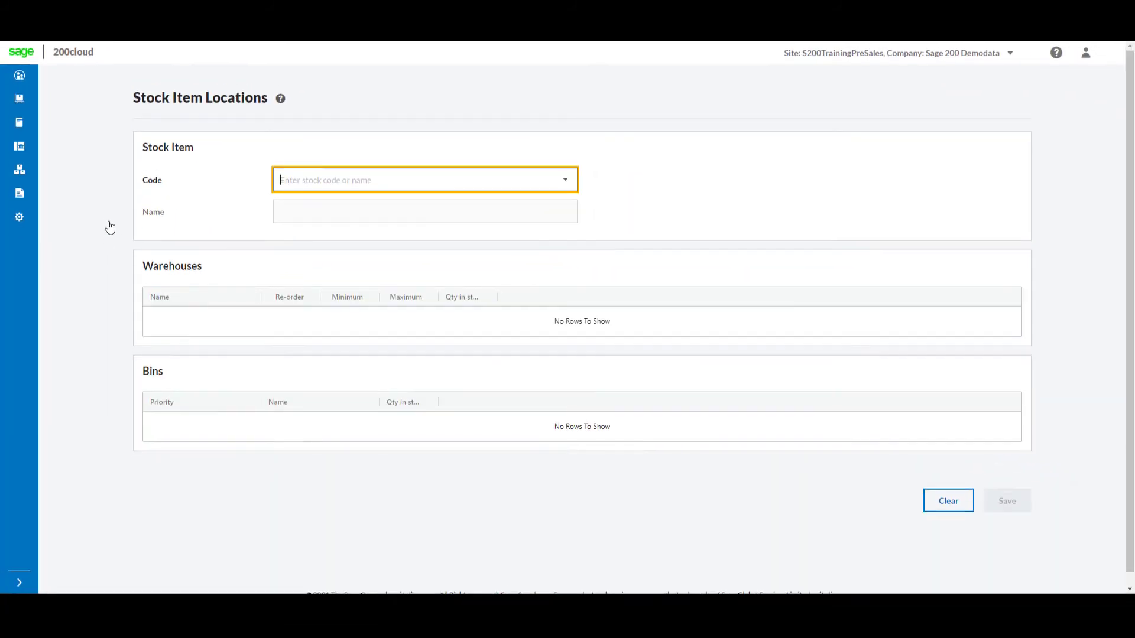
pyautogui.click(344, 180)
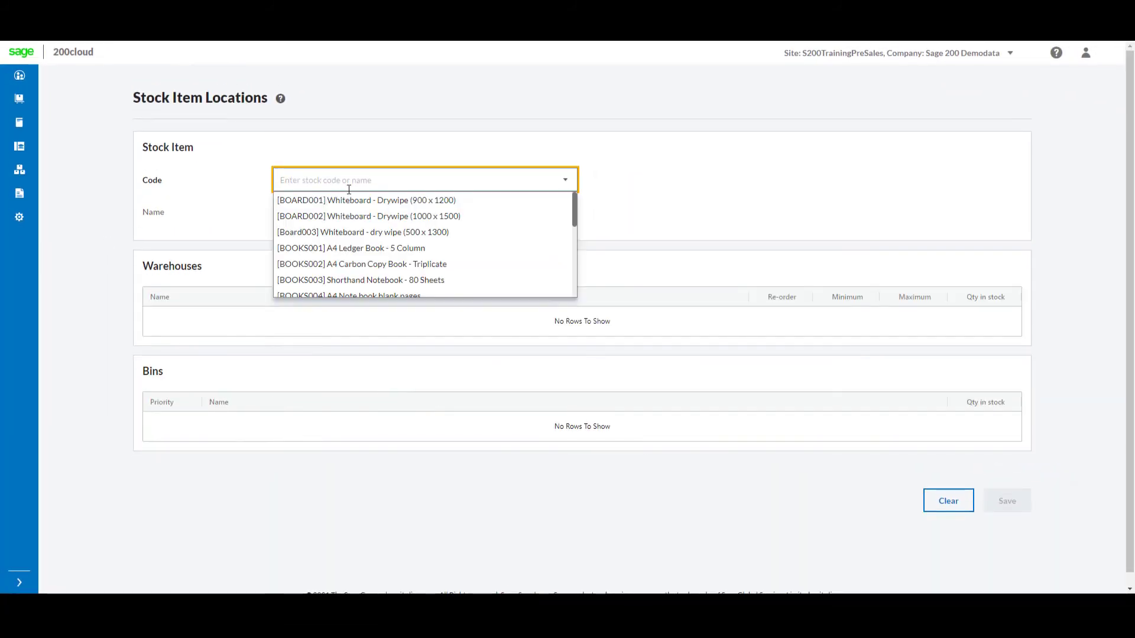
pyautogui.click(373, 248)
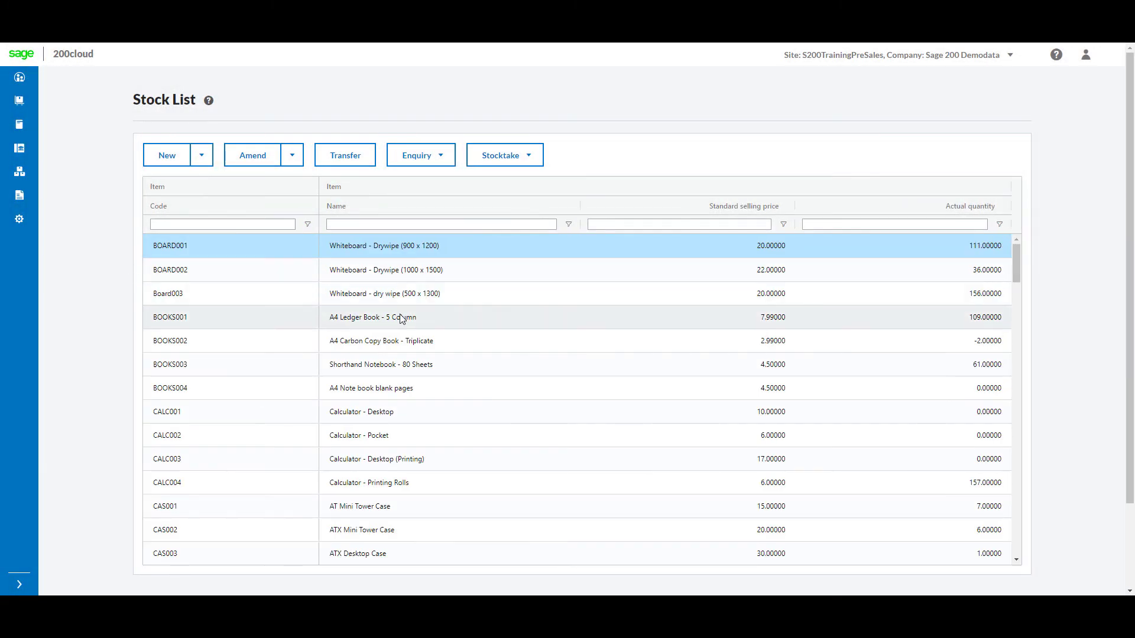
# Open the BOOKS001 A4 Ledger Book - 5 Column record in read-only View mode.
pyautogui.click(401, 319)
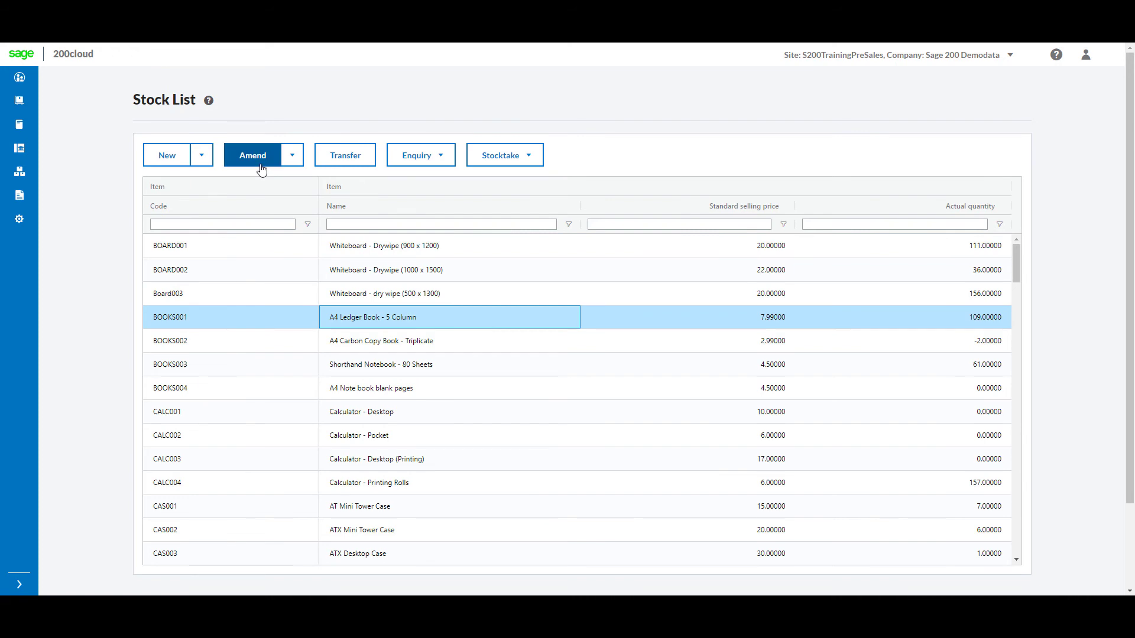
pyautogui.click(288, 157)
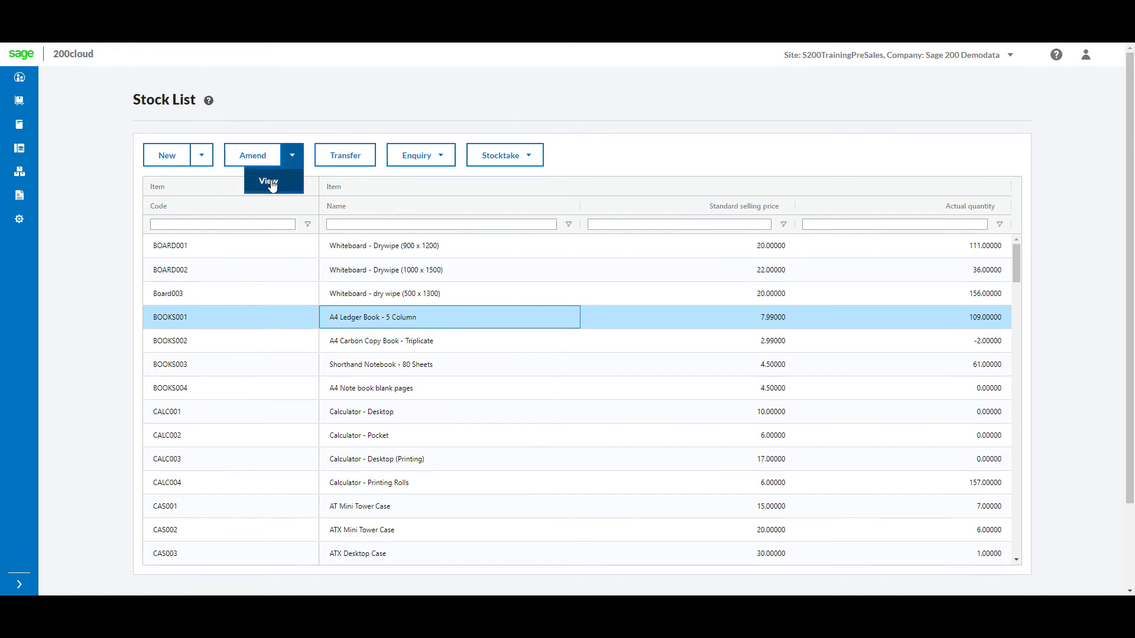
pyautogui.click(270, 183)
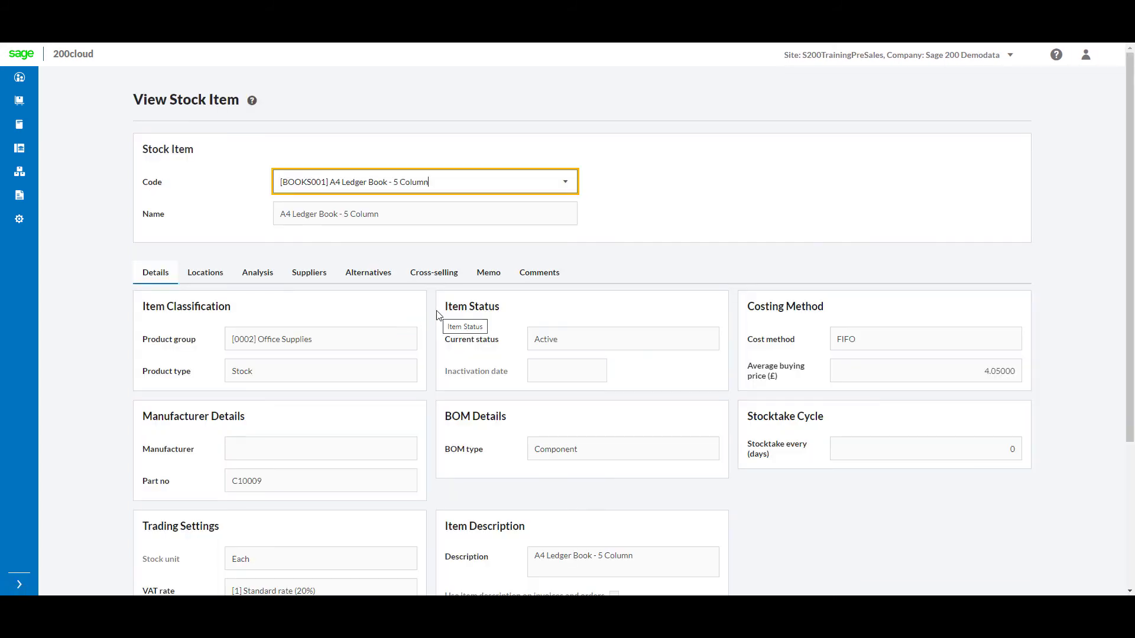
# View supplier CON001 Concept Stationery Supplies from the item's Suppliers list: 40 units, £162 this year.
pyautogui.scroll(-2, 438, 314)
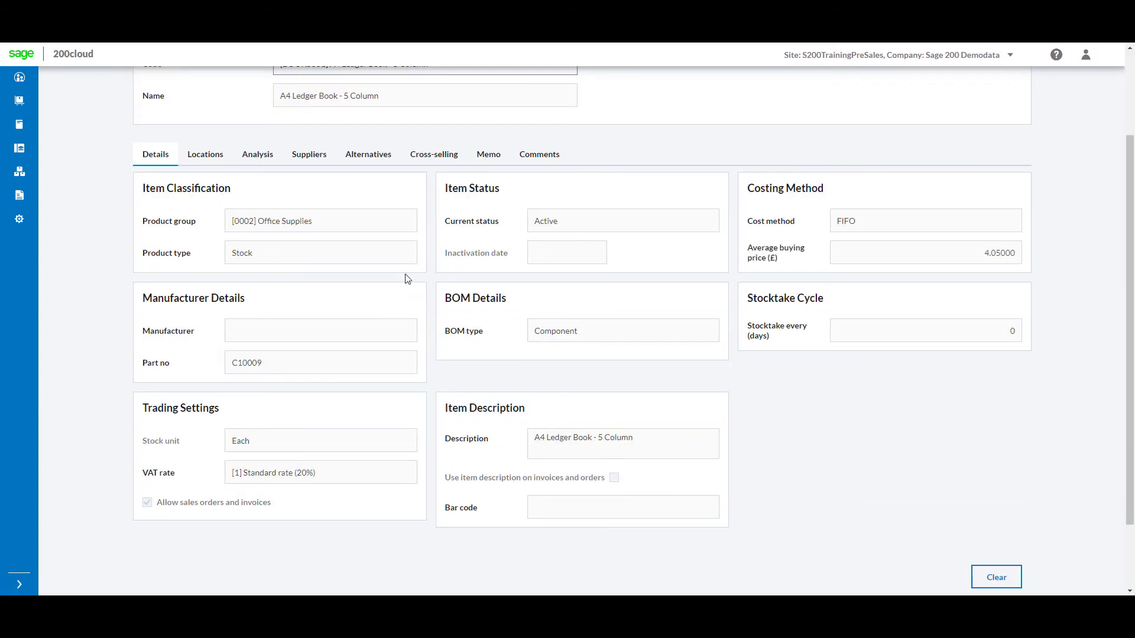
pyautogui.click(290, 164)
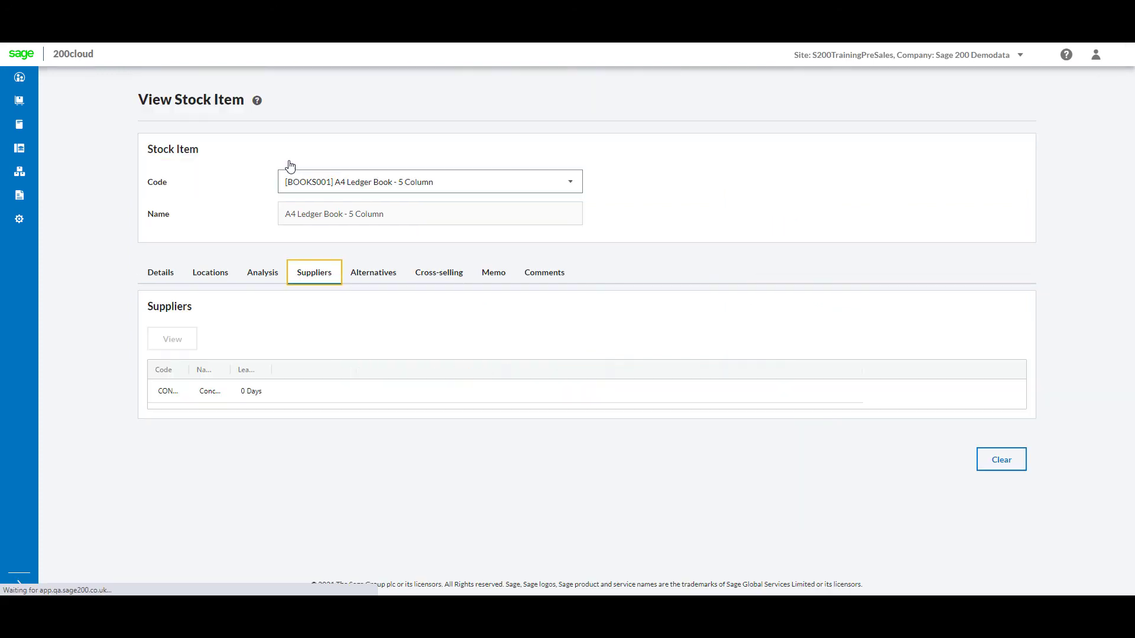
pyautogui.click(236, 392)
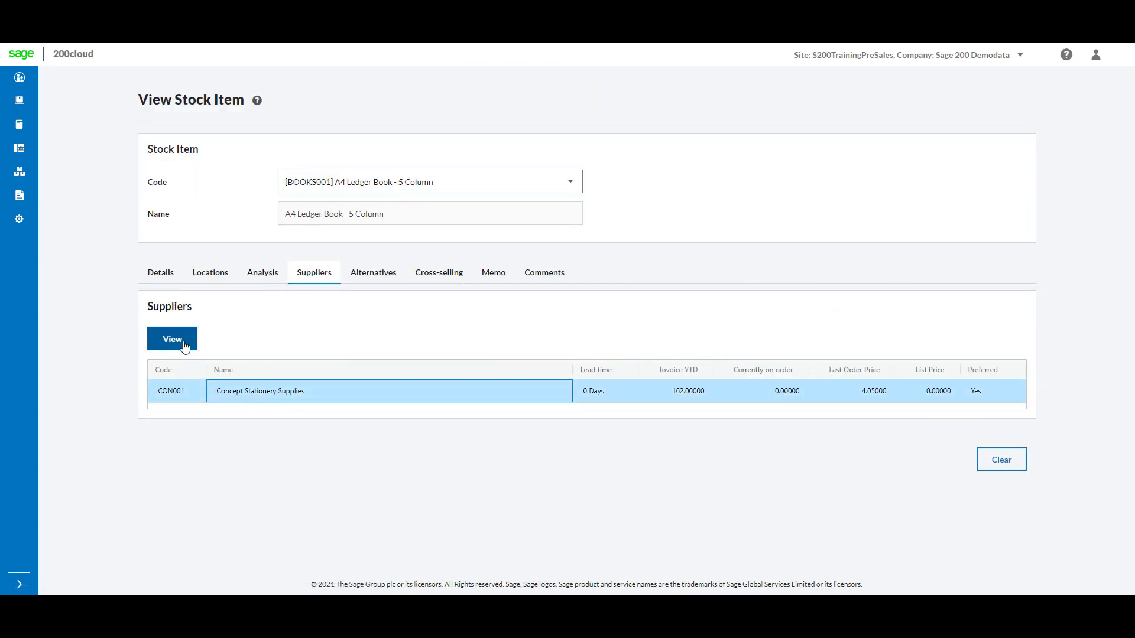
pyautogui.press('Return')
pyautogui.scroll(-5, 412, 414)
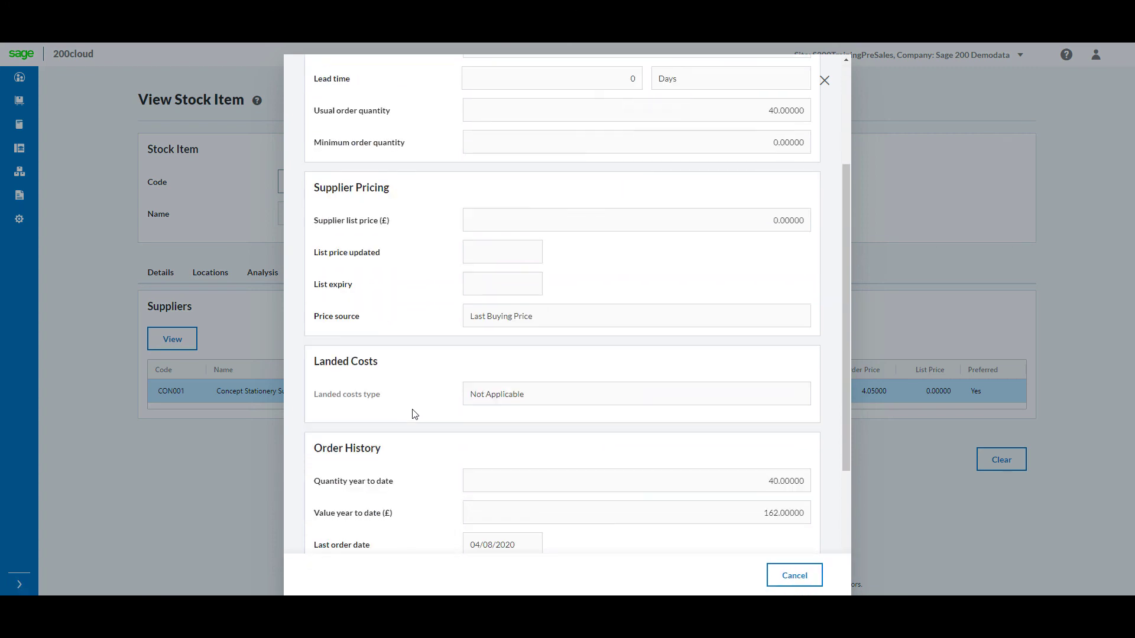
# Cancel out of the View Supplier Details dialog for Concept Stationery Supplies.
pyautogui.click(774, 580)
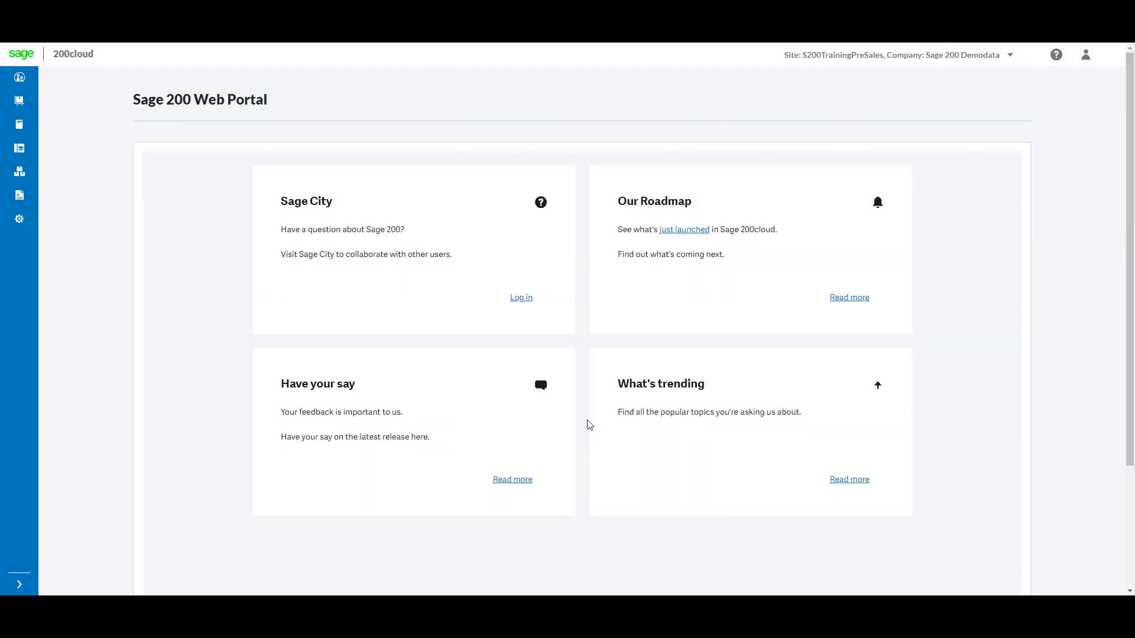